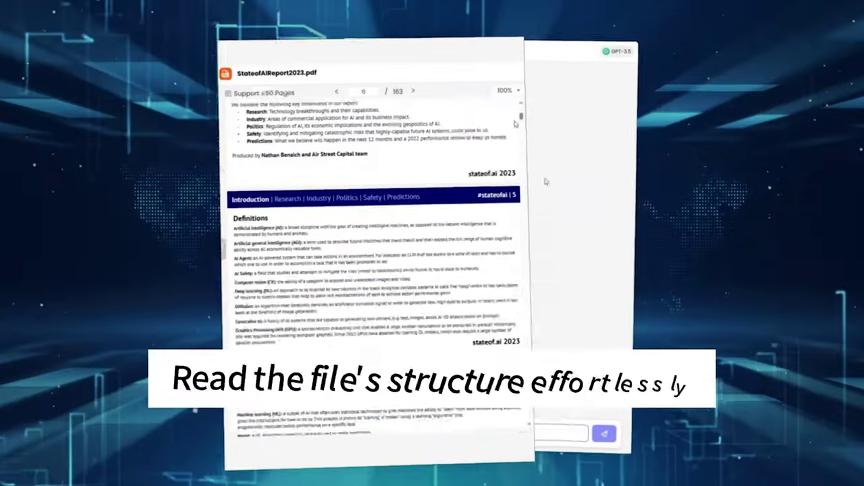
scroll(514, 124, down, 10)
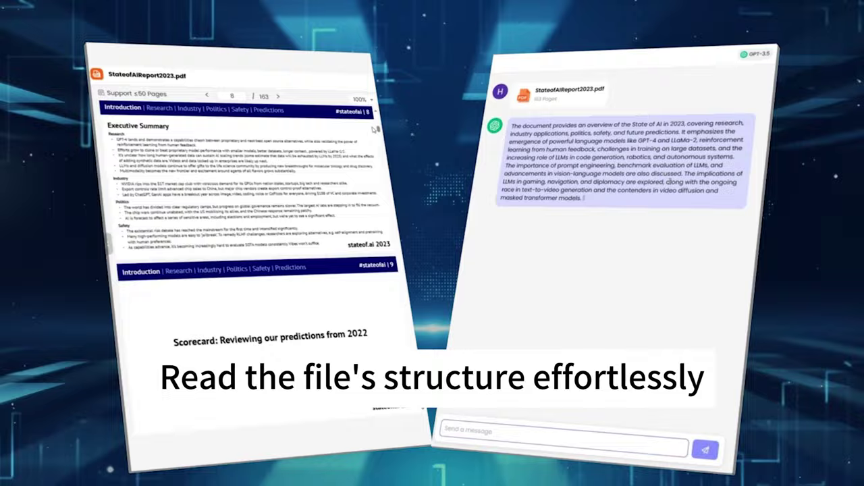
scroll(375, 127, down, 8)
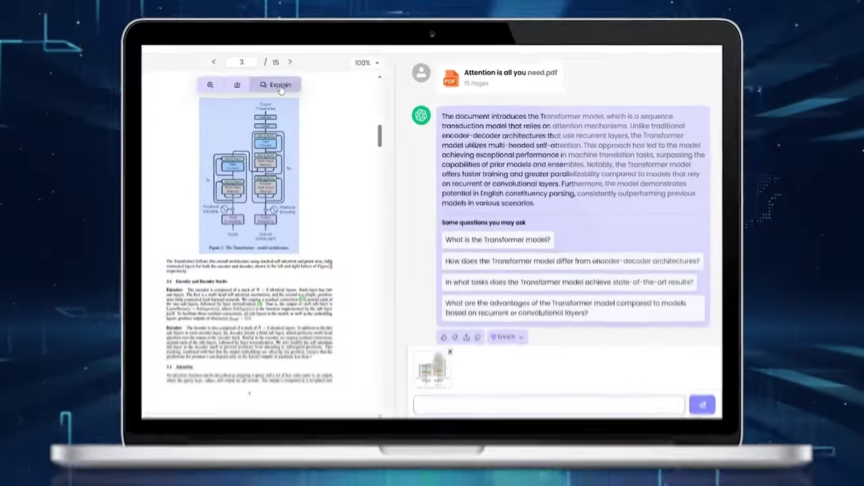
Send the prompt "Generate multiple charts" with the Transformer architecture figure attached.
text(Generate multiple charts)
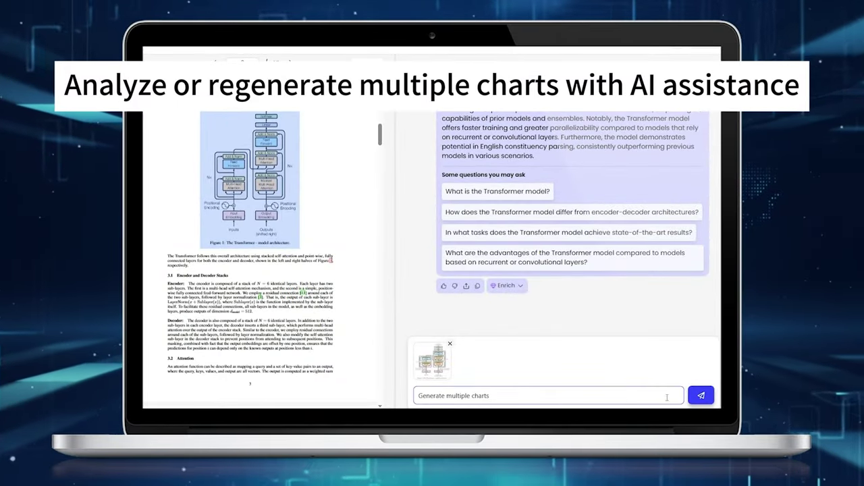
click(700, 397)
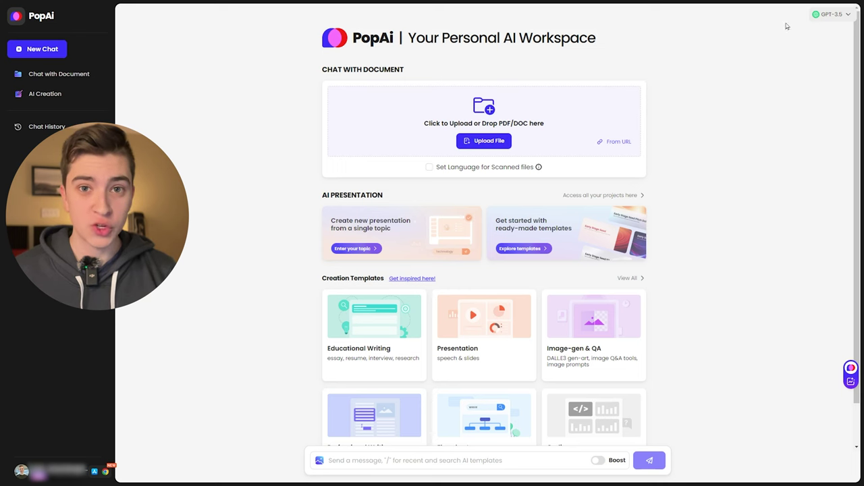
Upload Mern-Guide.pdf for document chat and read through its generated summary.
click(495, 140)
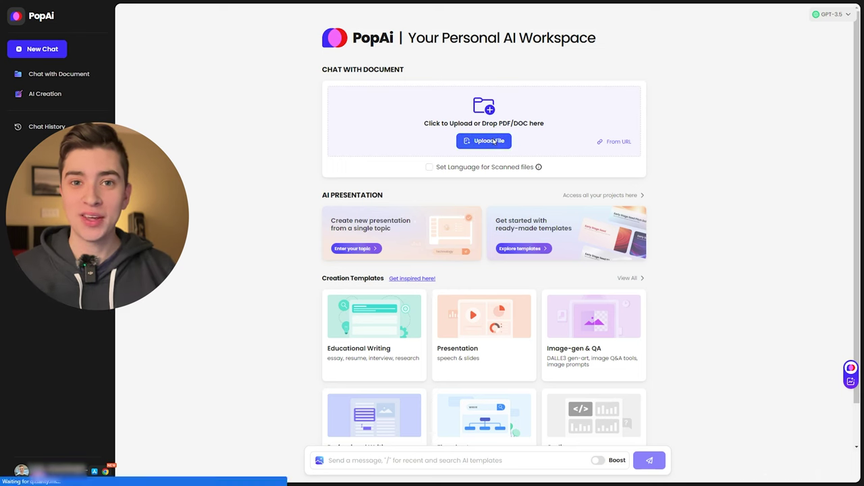
double_click(193, 65)
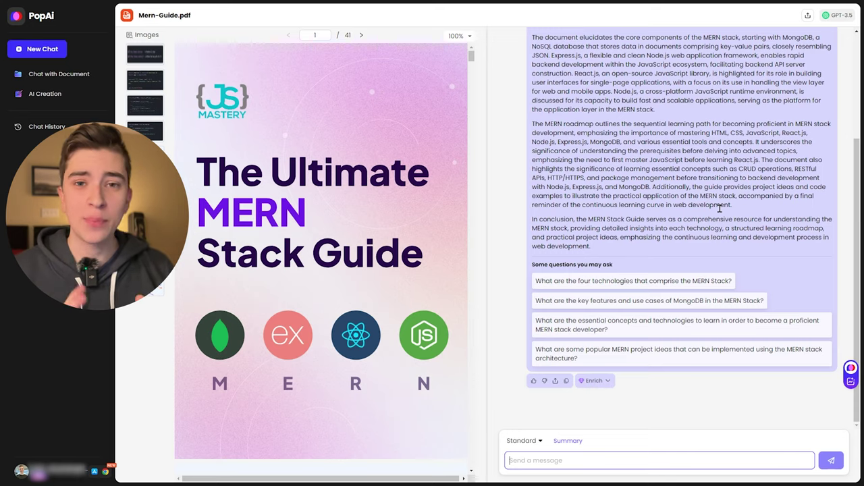
scroll(719, 208, up, 3)
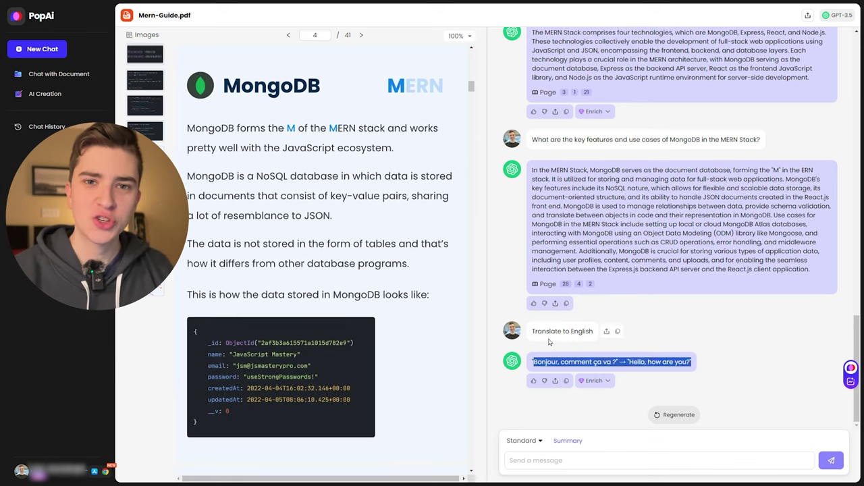
Select the MongoDB description text on page 4, from the first paragraph to the code sample, and browse the available translation languages.
click(547, 359)
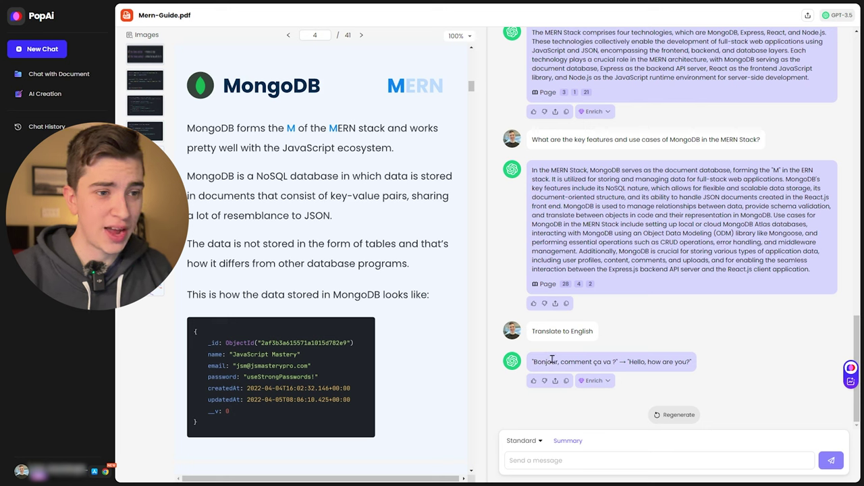
drag(432, 297, 187, 125)
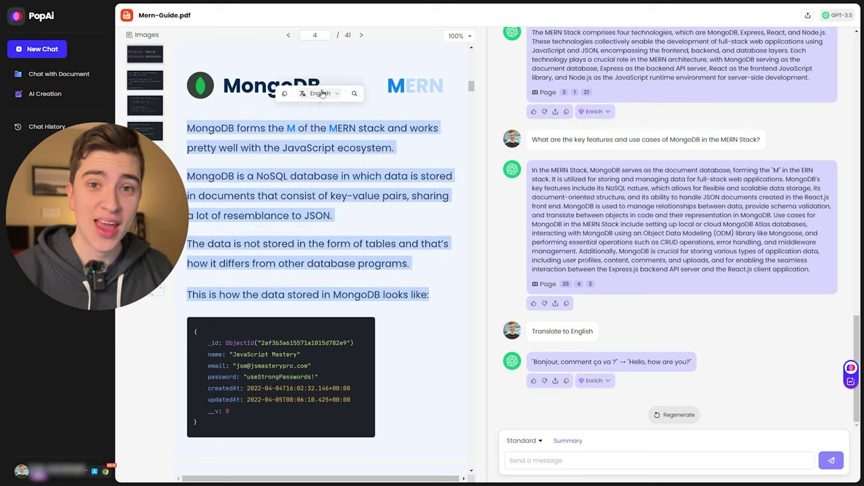
click(322, 93)
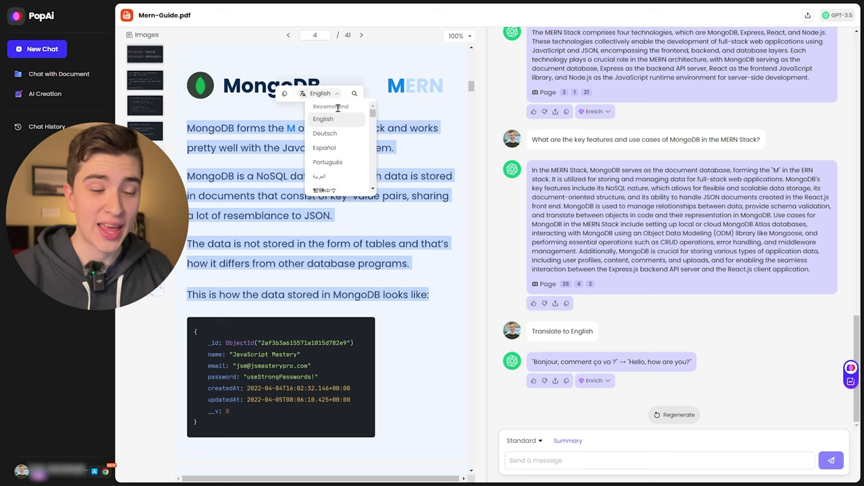
scroll(341, 148, down, 5)
scroll(343, 151, down, 3)
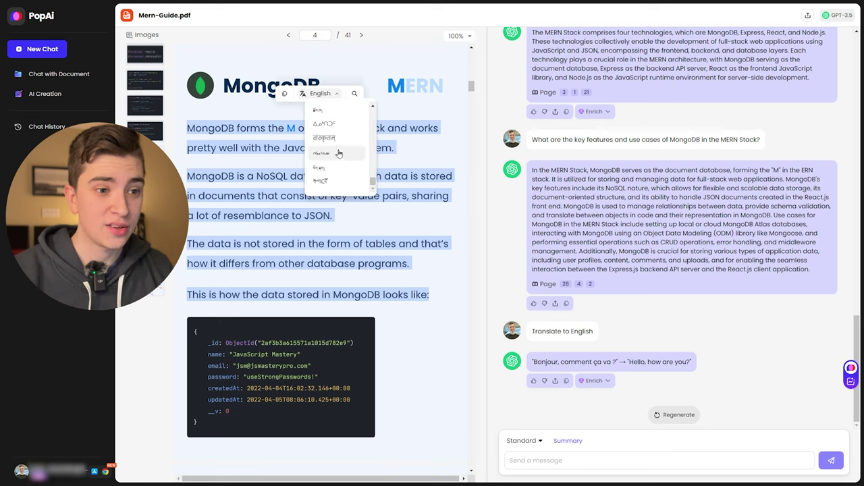
scroll(338, 140, down, 5)
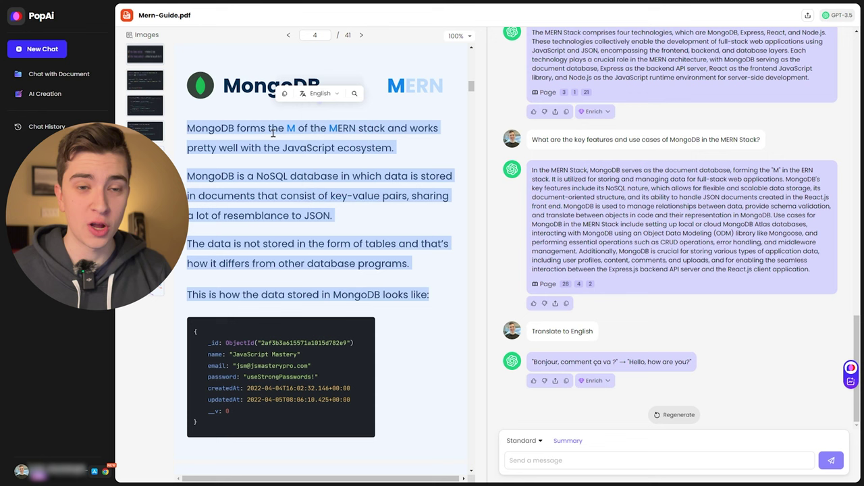
Copy the selected MongoDB text and paste it into the chat message.
click(285, 94)
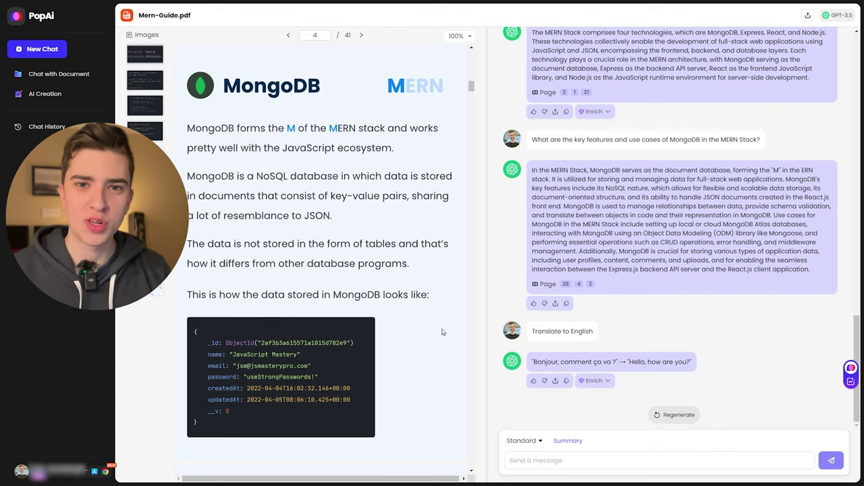
click(616, 457)
right_click(616, 456)
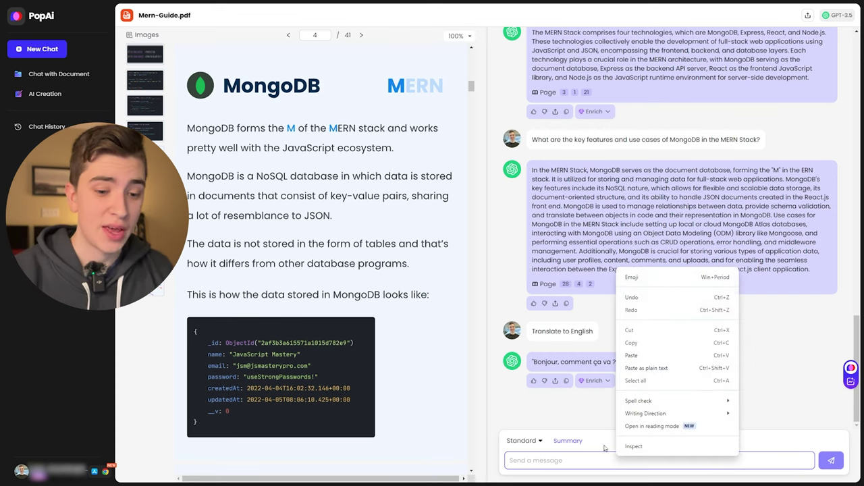
click(641, 360)
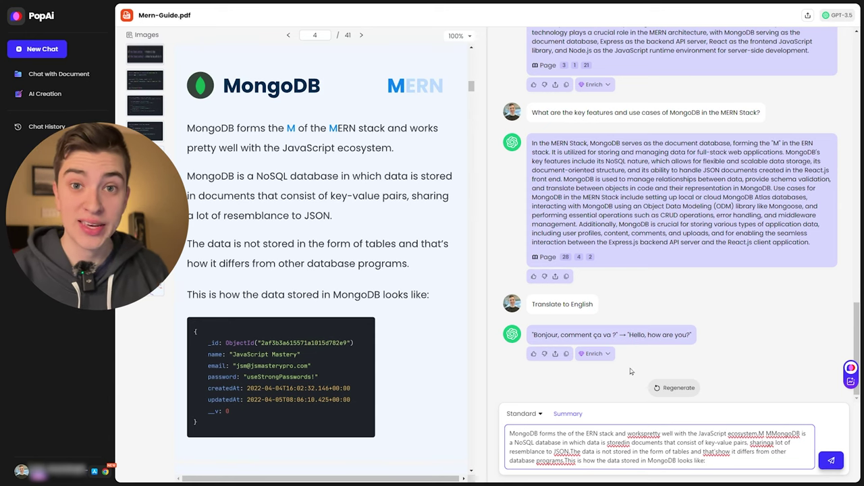
Check the available file types and request a summary of the document in 5 bullet points.
click(537, 415)
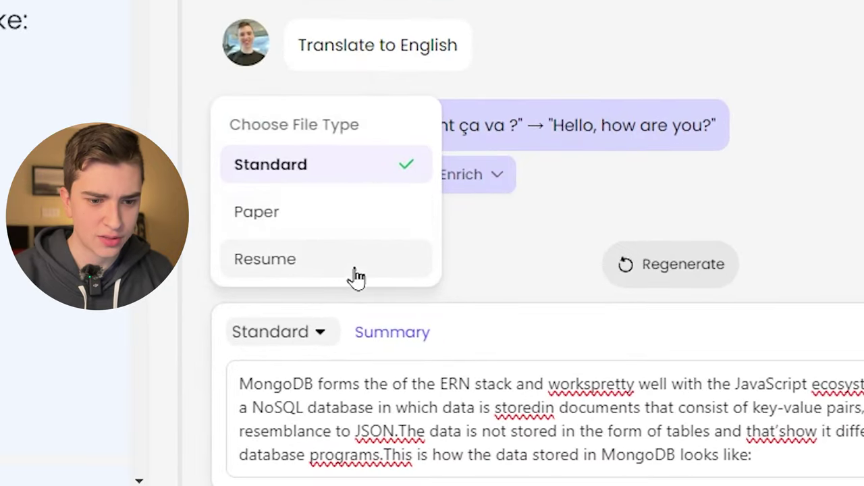
click(391, 334)
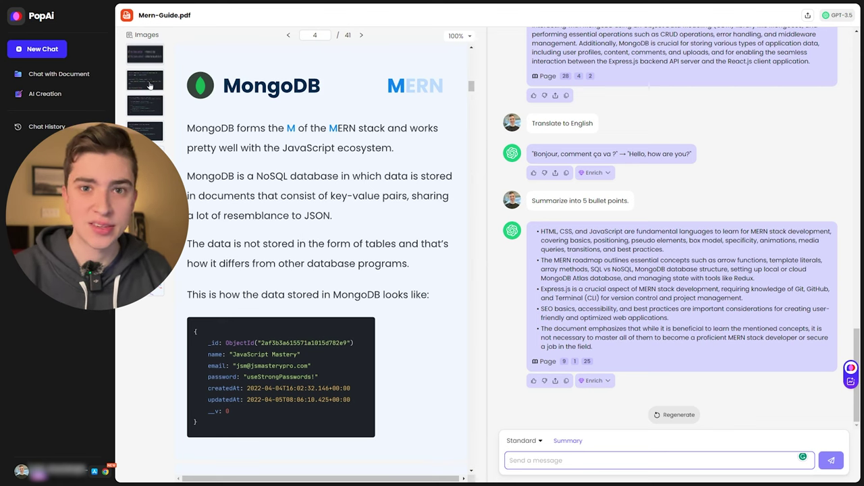
Go to the Express.js server code image on page 25 and request insights on it.
click(148, 82)
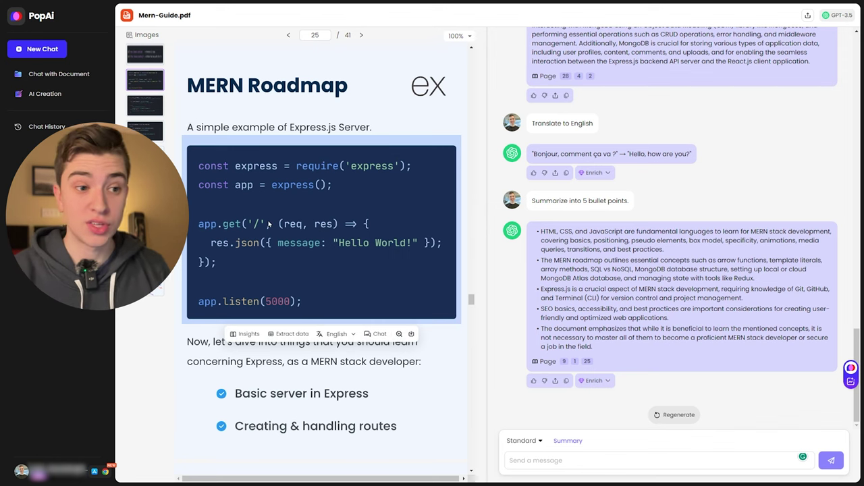
click(247, 333)
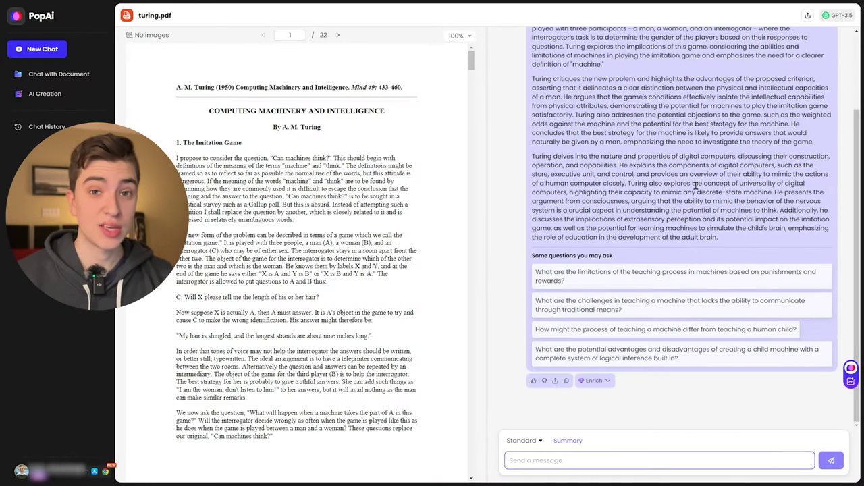
Read the summary of turing.pdf and ask the suggested question on how teaching a machine differs from teaching a human child.
scroll(695, 185, up, 2)
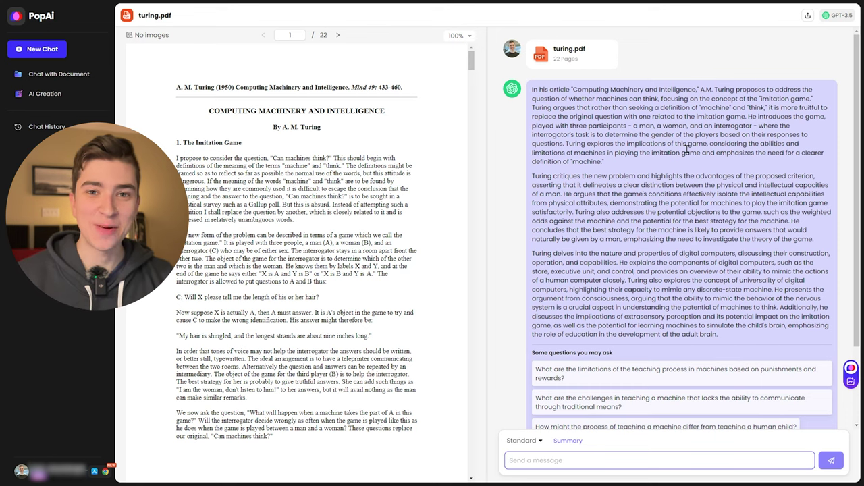
scroll(687, 156, down, 3)
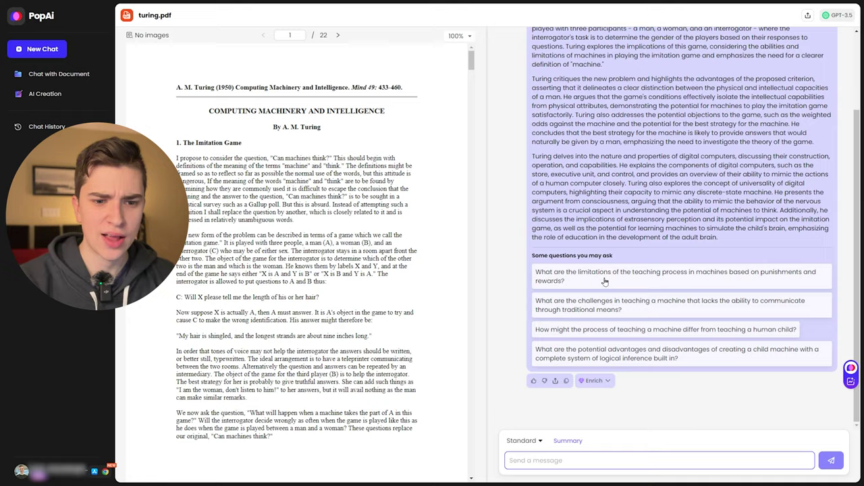
click(665, 329)
Select and copy the paragraph about the "digital computer with a random element" in turing.pdf.
scroll(304, 155, down, 10)
scroll(309, 160, down, 15)
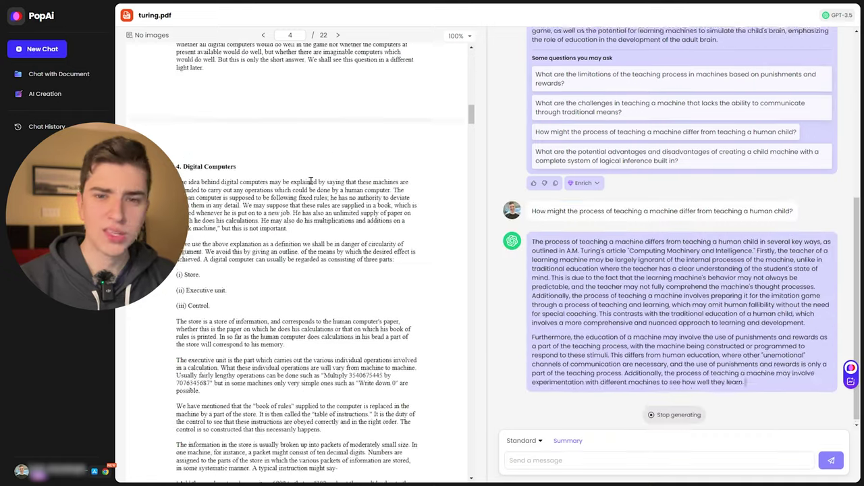
scroll(310, 184, down, 5)
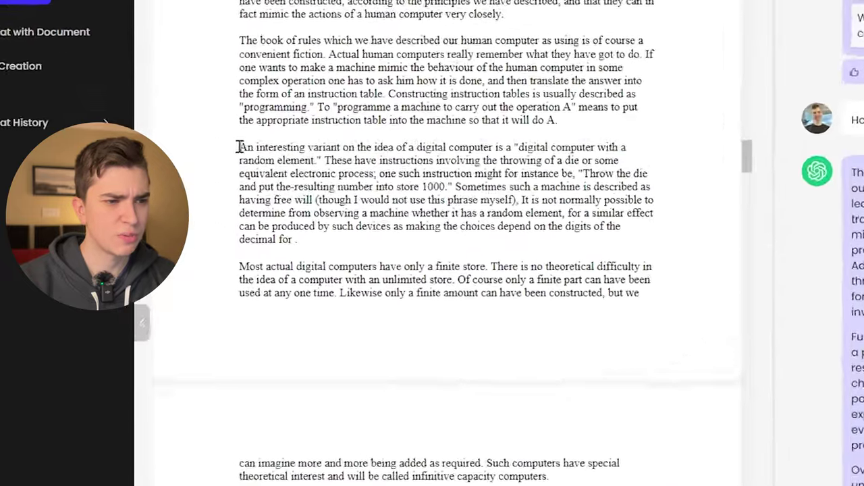
drag(176, 140, 229, 192)
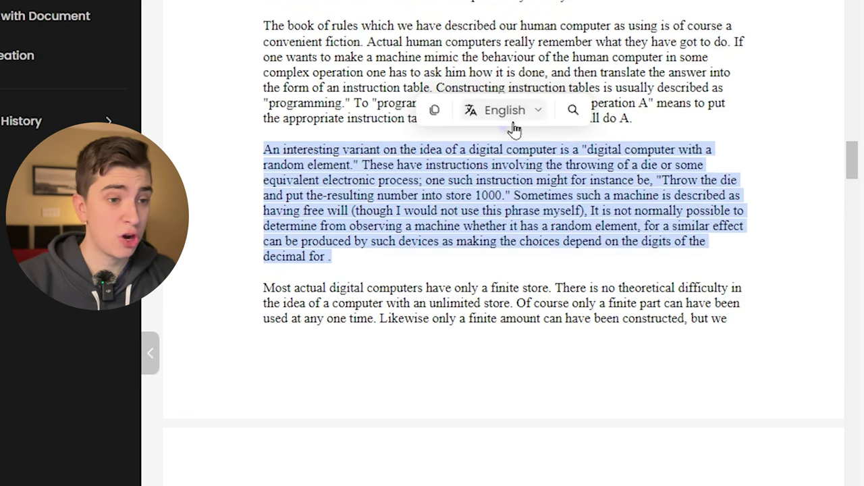
click(434, 112)
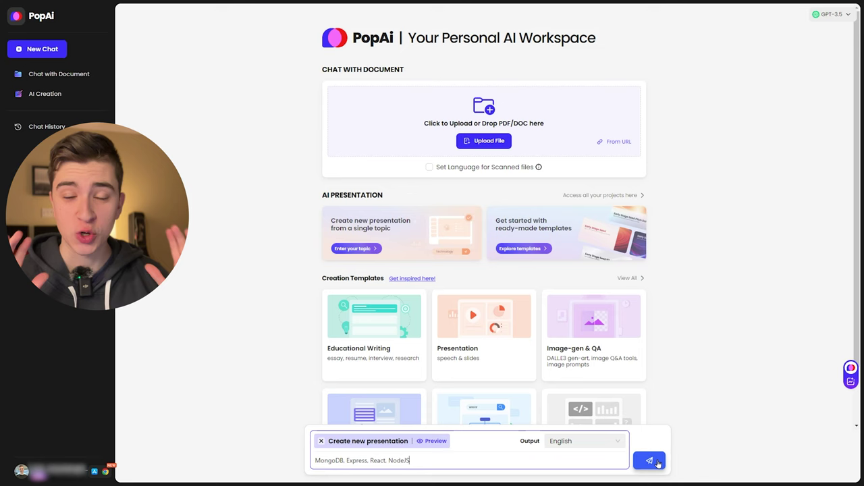
Generate an English presentation outline on "MongoDB, Express, React, NodeJS" and review its sections and sources.
click(657, 463)
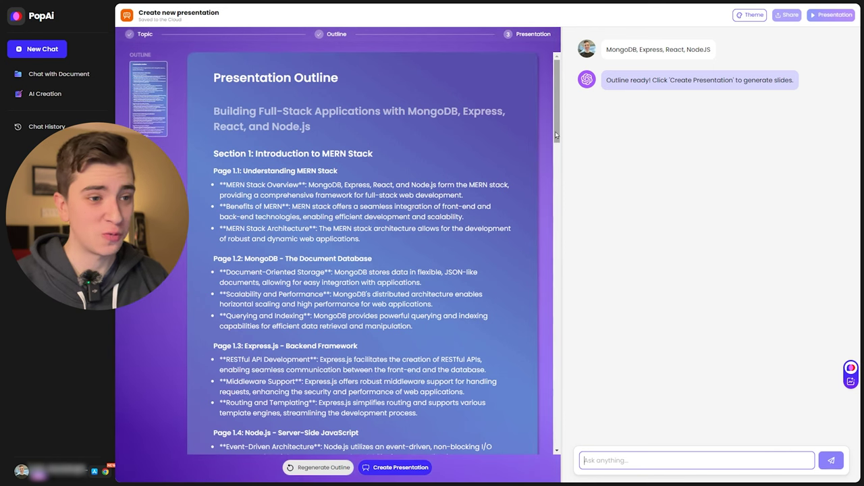
drag(556, 135, 548, 194)
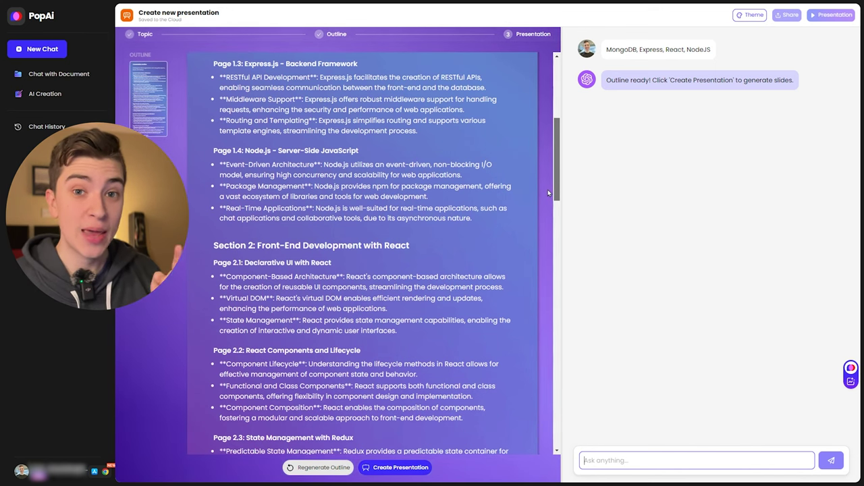
scroll(434, 252, down, 10)
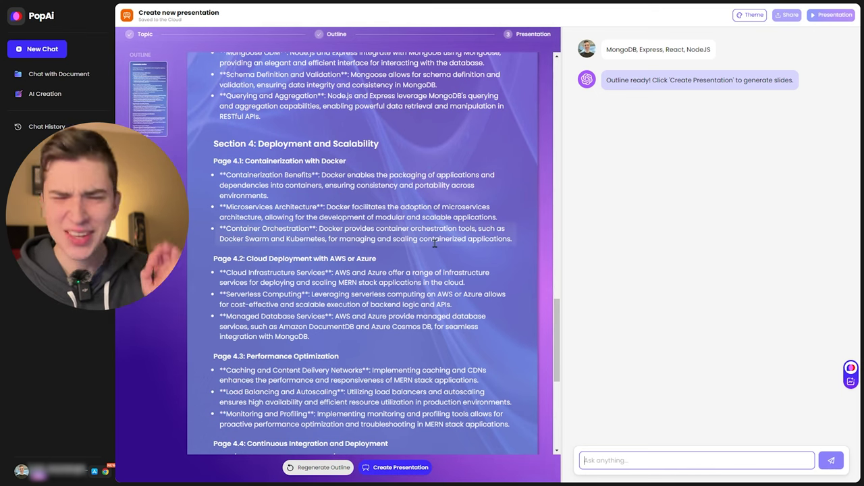
scroll(433, 253, down, 3)
scroll(435, 243, down, 3)
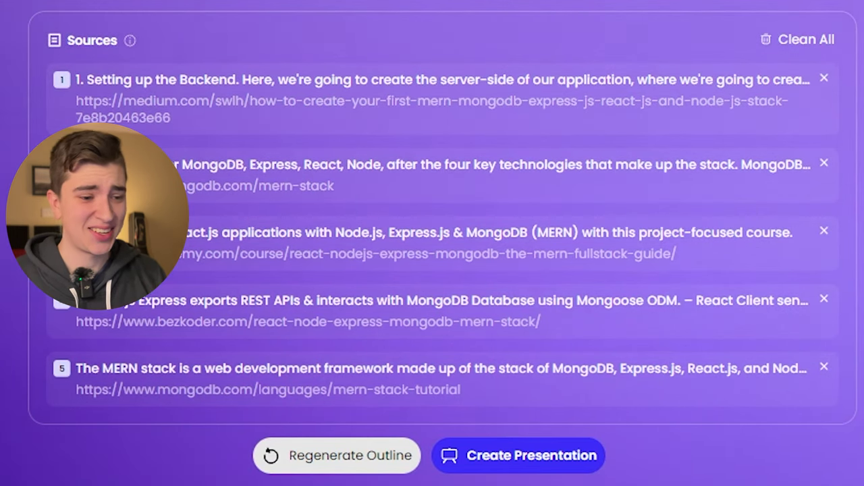
mouse_move(130, 41)
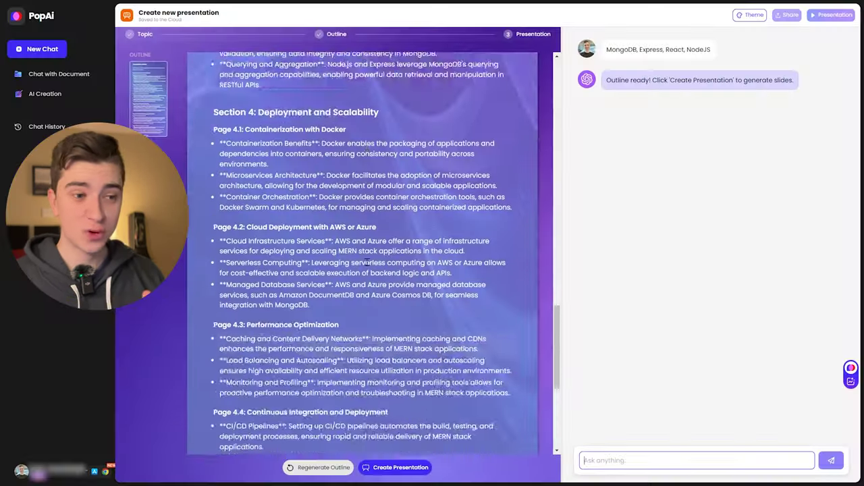
scroll(366, 262, up, 10)
scroll(367, 262, up, 10)
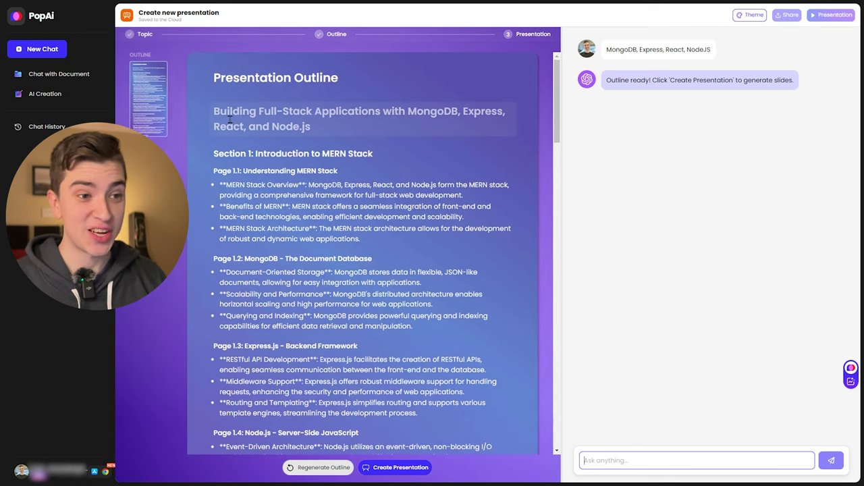
scroll(264, 117, down, 15)
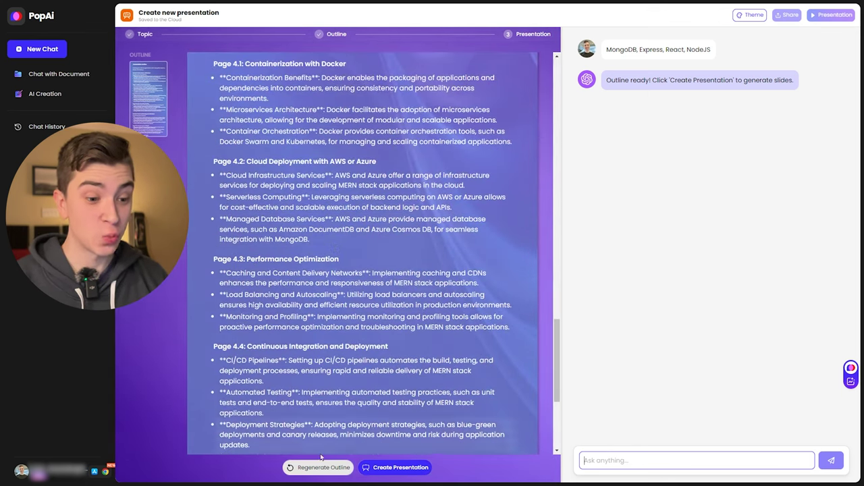
scroll(326, 344, down, 3)
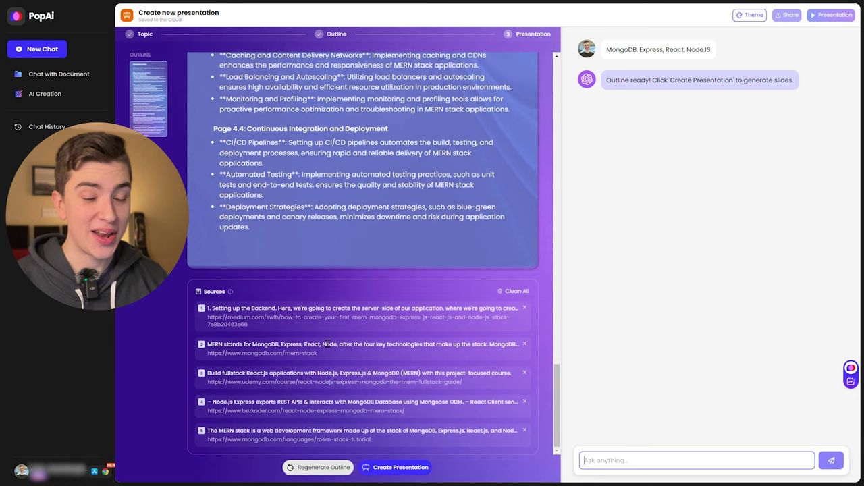
Create the presentation from the outline and look through its first slides.
click(399, 468)
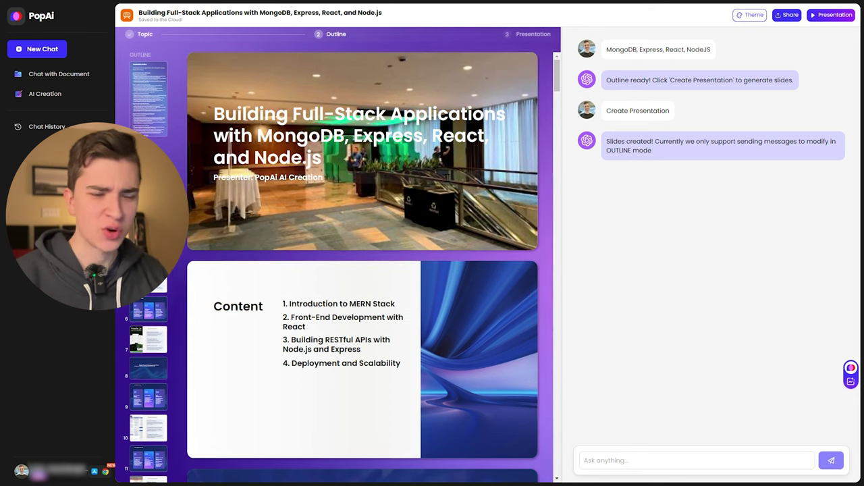
scroll(447, 181, down, 2)
scroll(447, 181, down, 2)
scroll(310, 119, down, 6)
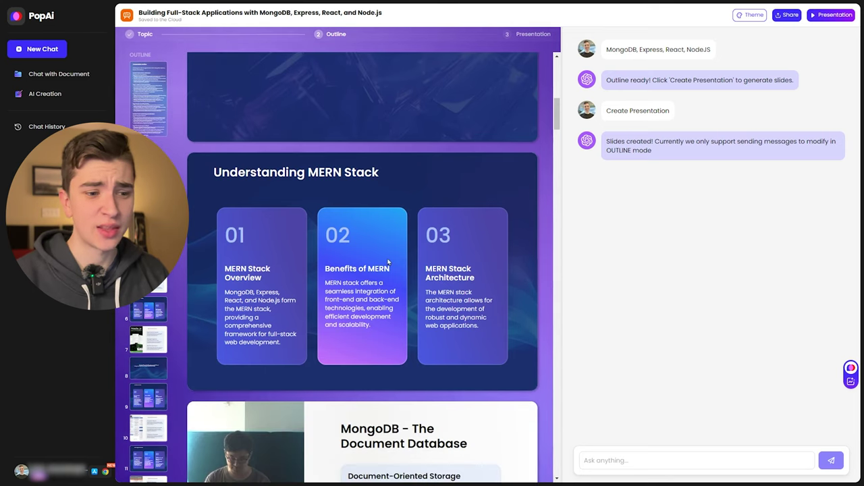
Look through the generated MERN stack slides from "Understanding MERN Stack" to the closing "Thank You" slide.
scroll(387, 258, down, 2)
scroll(387, 258, down, 2)
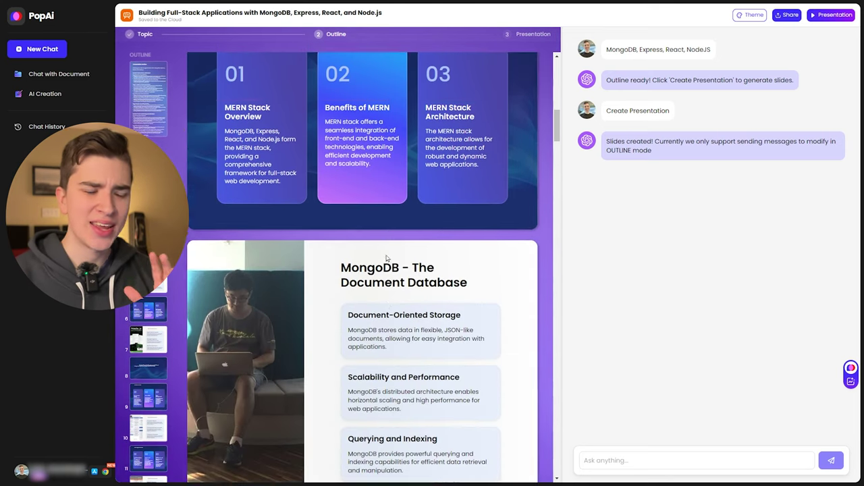
scroll(284, 263, down, 2)
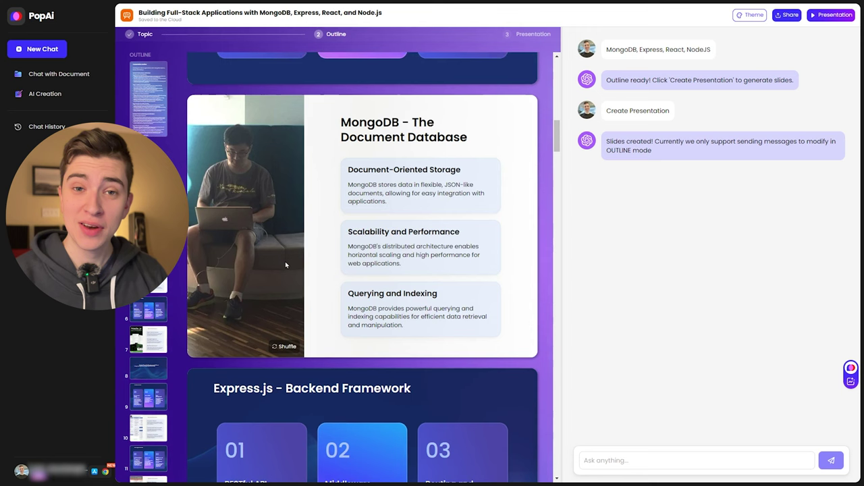
scroll(285, 260, down, 2)
scroll(285, 260, down, 2)
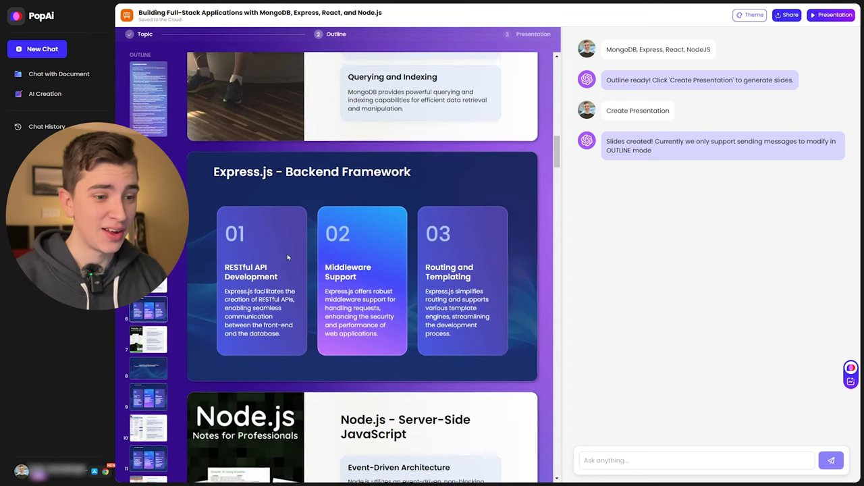
scroll(306, 201, down, 4)
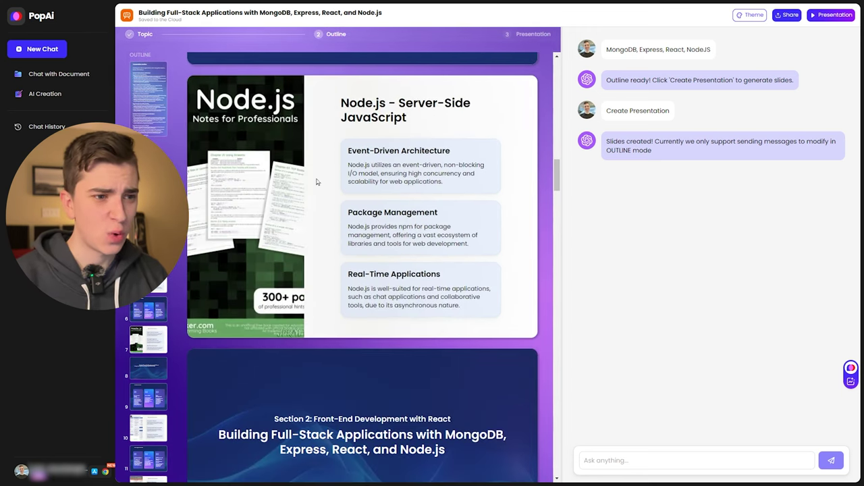
scroll(316, 182, down, 4)
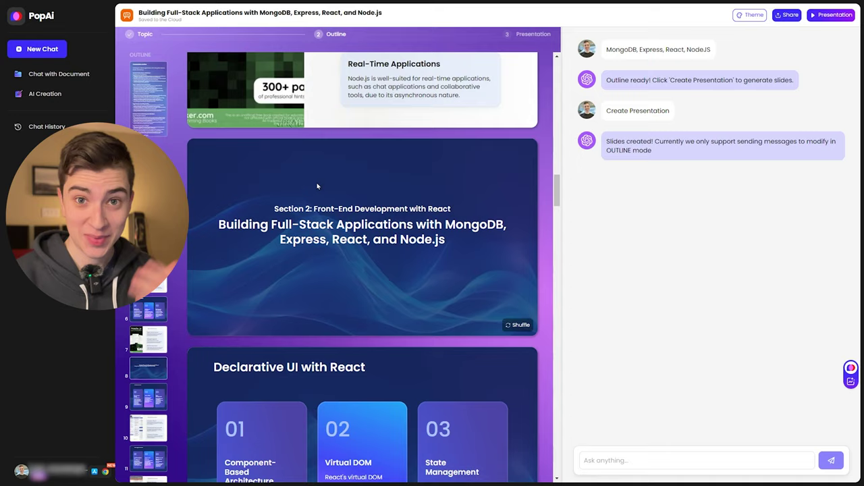
scroll(318, 186, down, 2)
scroll(318, 186, down, 3)
scroll(313, 172, up, 1)
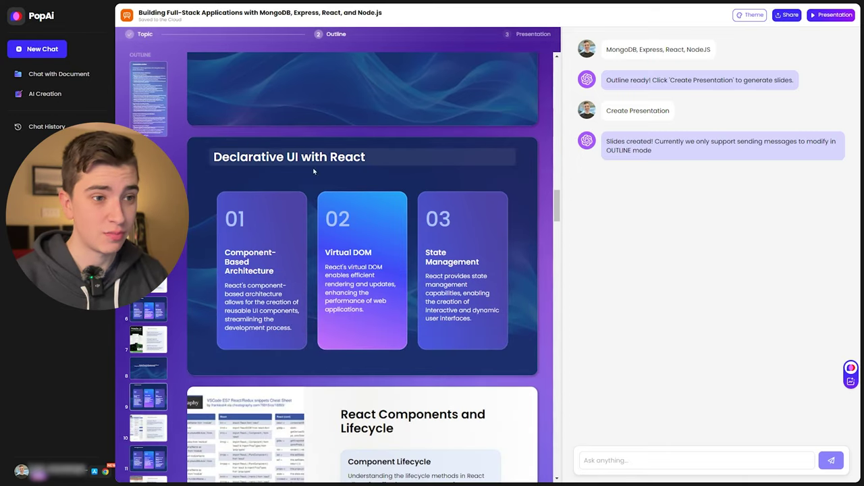
scroll(380, 173, down, 5)
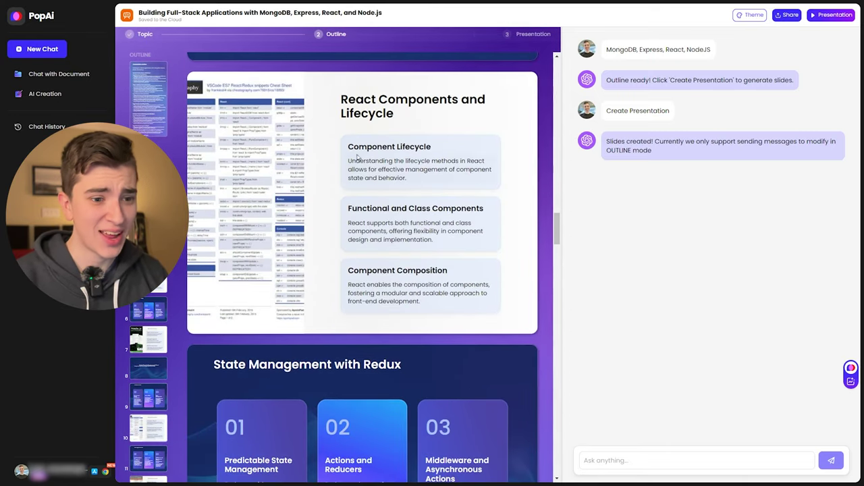
scroll(437, 139, down, 3)
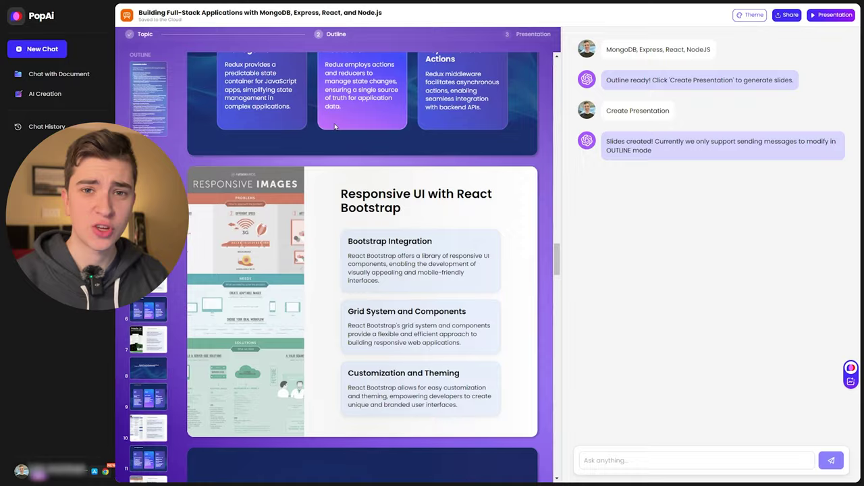
scroll(334, 126, down, 20)
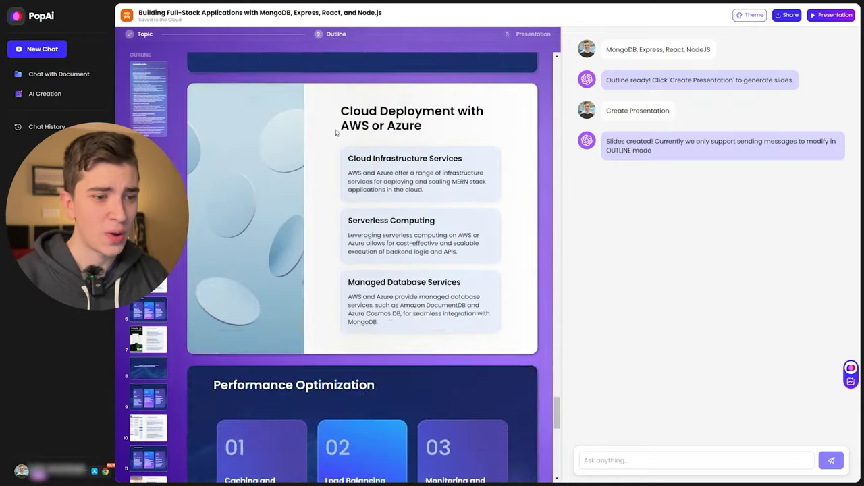
scroll(335, 132, down, 15)
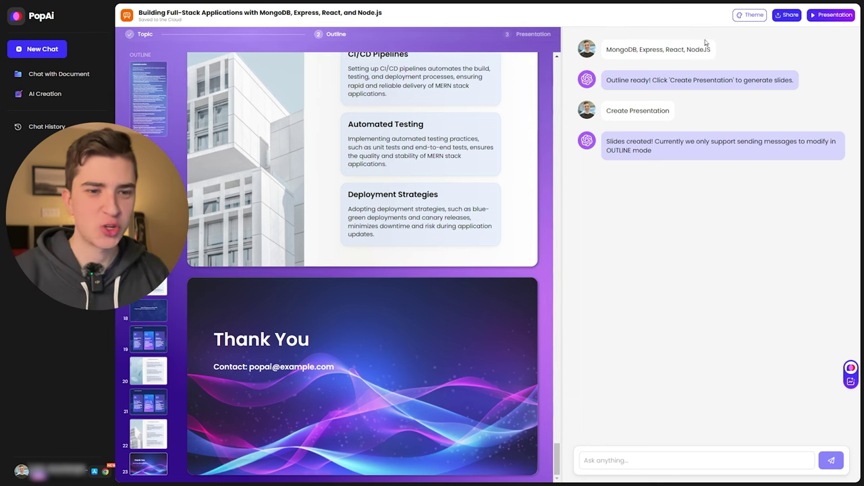
Switch the presentation to the pale pink theme with the red side graphic and review the restyled slides.
click(744, 19)
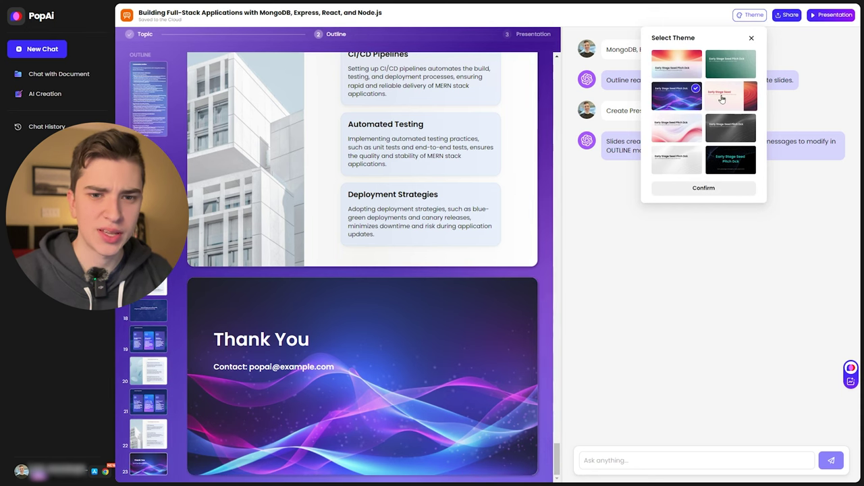
click(726, 99)
scroll(426, 232, up, 10)
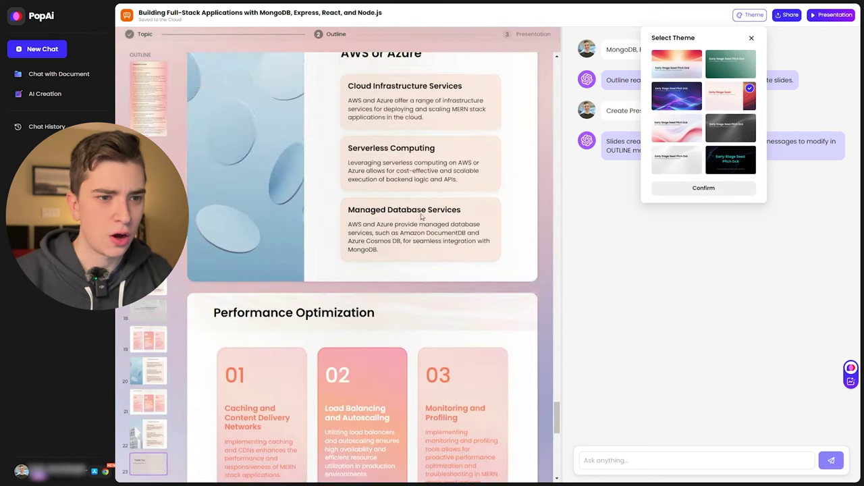
scroll(426, 232, up, 6)
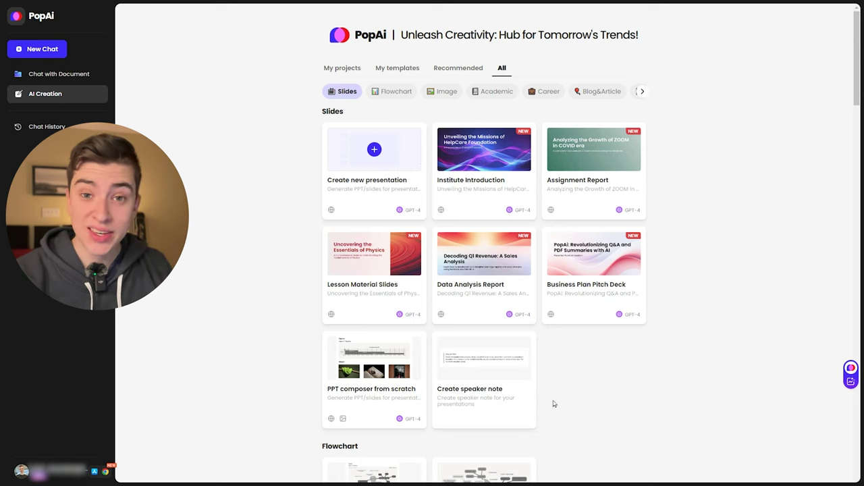
Browse the AI Creation templates from Slides down through the Flowchart, Image and Academic groups.
scroll(621, 371, down, 5)
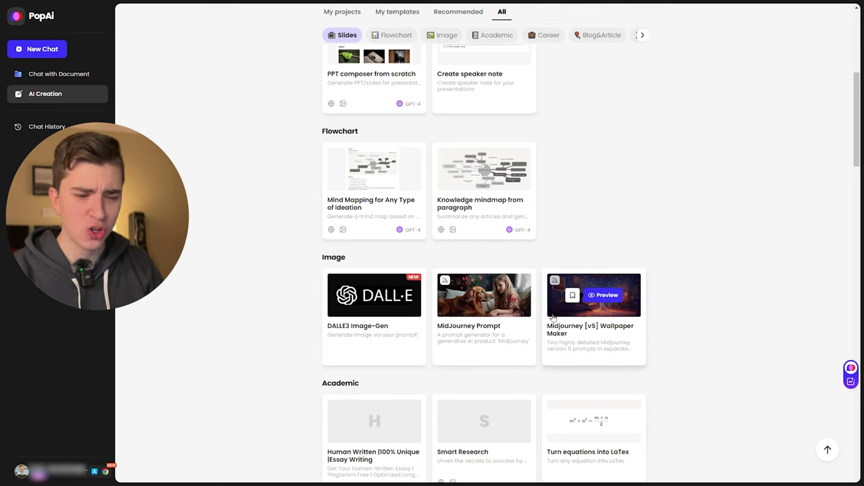
scroll(553, 317, down, 2)
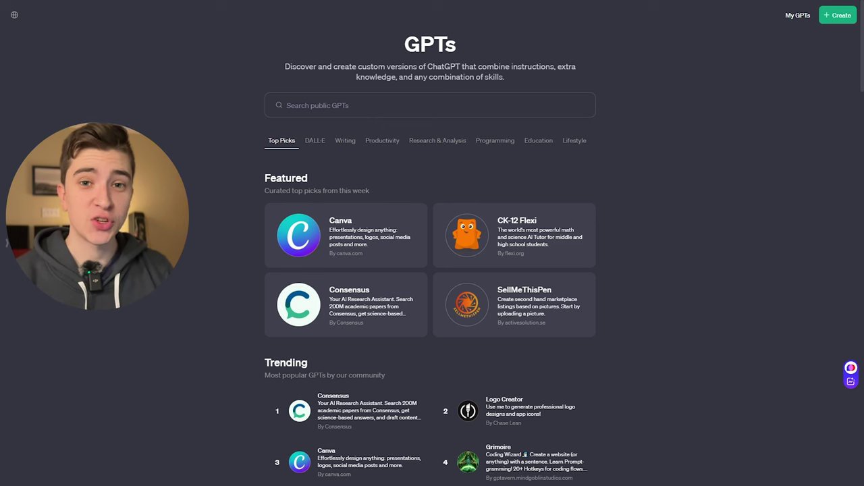
Switch to the ChatGPT GPTs page, search for "slide composer" and open Slide Composer by popai.pro.
click(312, 102)
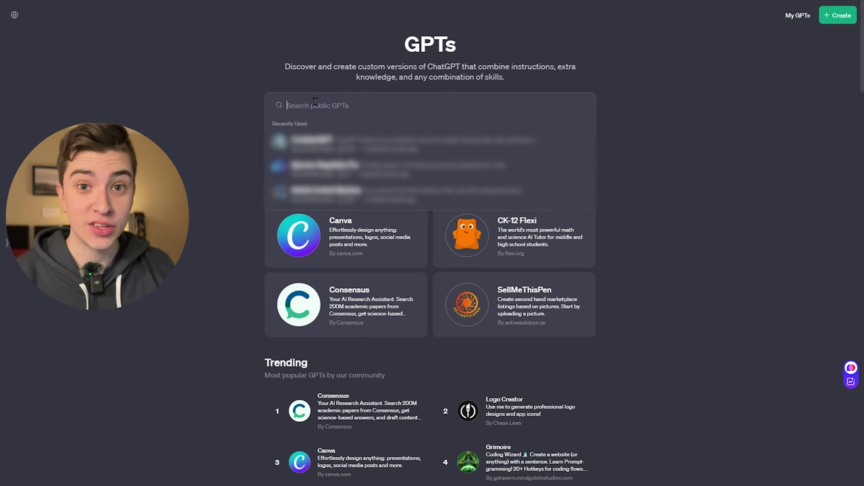
text(slide c)
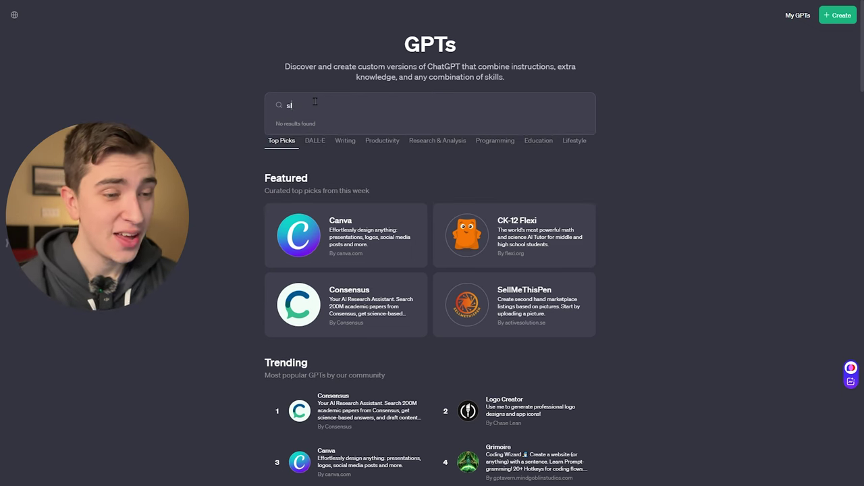
text(omposer)
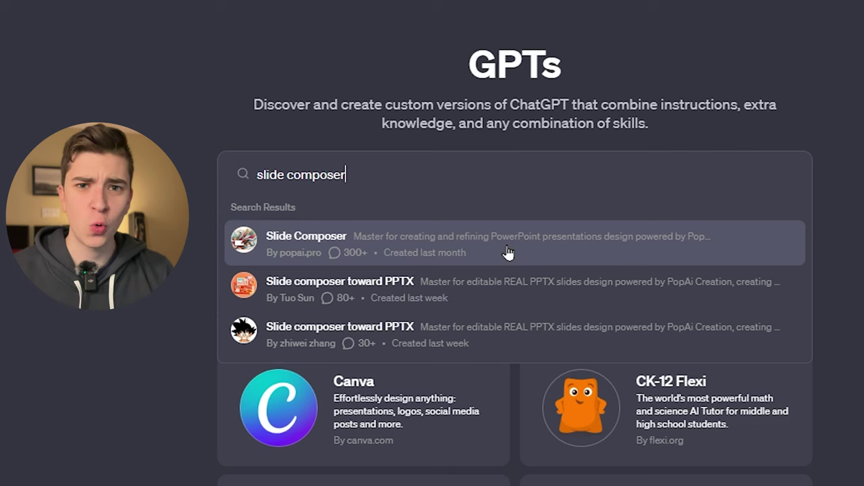
click(507, 252)
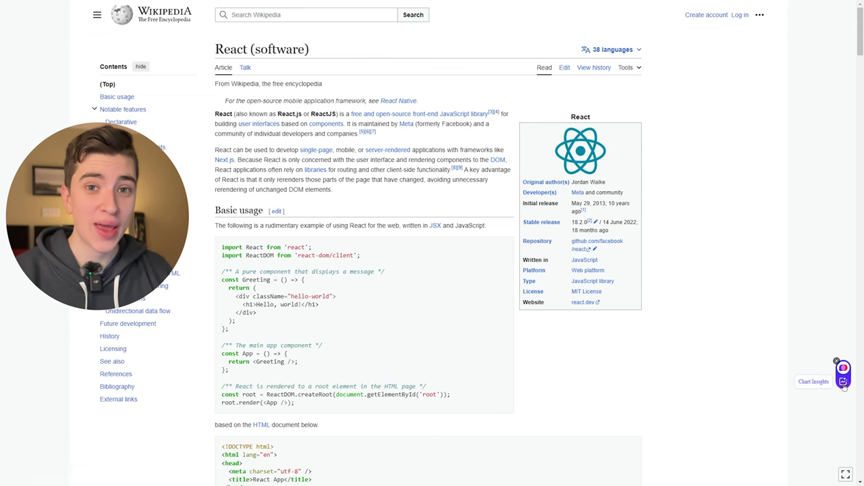
On Wikipedia's React page, capture the first Basic usage code block with Chart Insights and run Find anomalies on it.
click(843, 382)
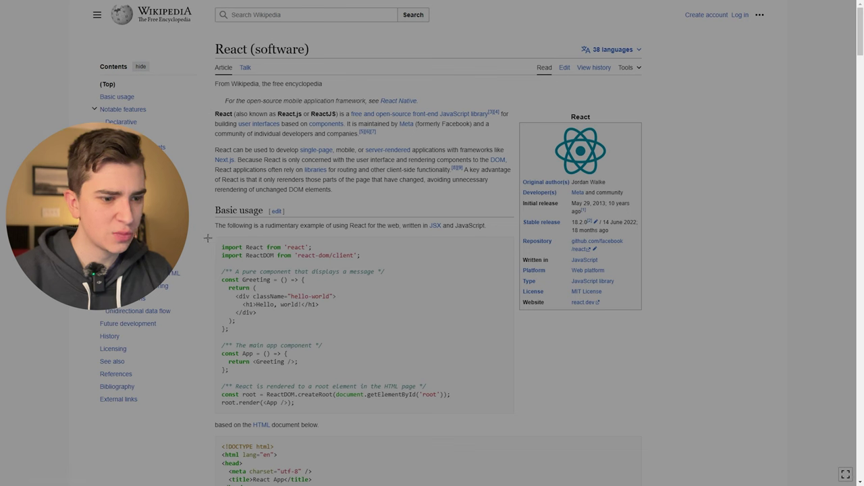
drag(210, 239, 494, 414)
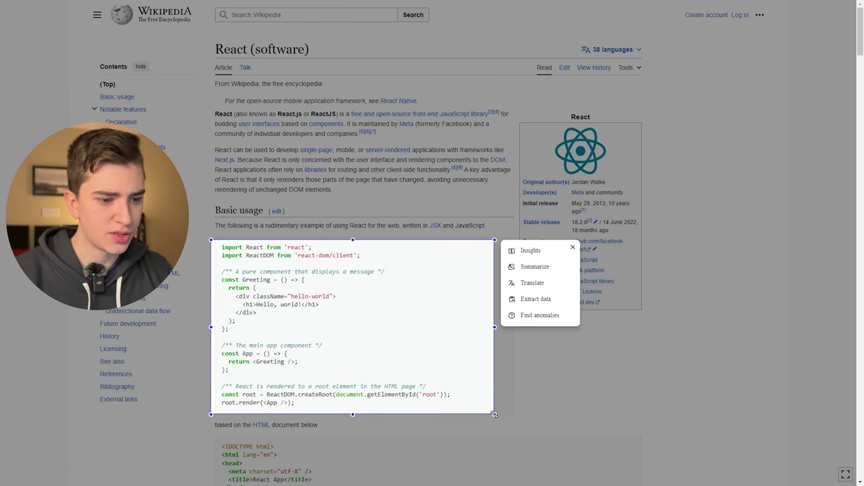
click(553, 315)
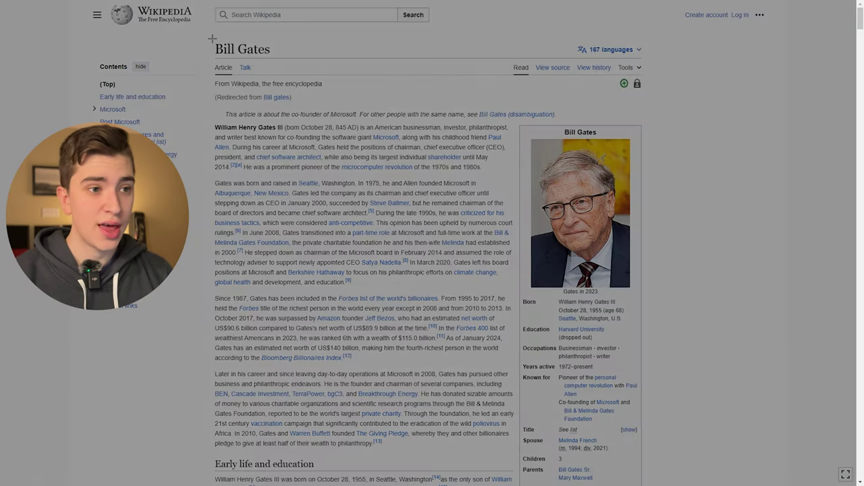
Capture the title, opening paragraphs and portrait of Wikipedia's Bill Gates article and check the capture for anomalies.
drag(212, 40, 639, 297)
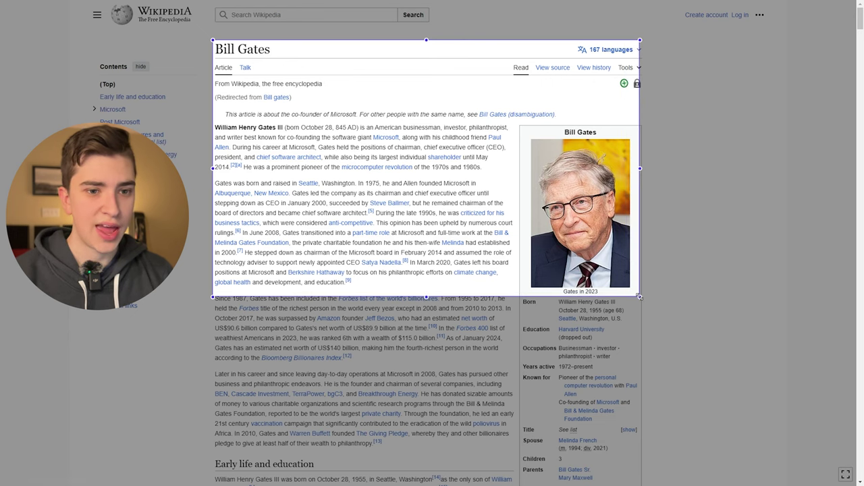
click(684, 120)
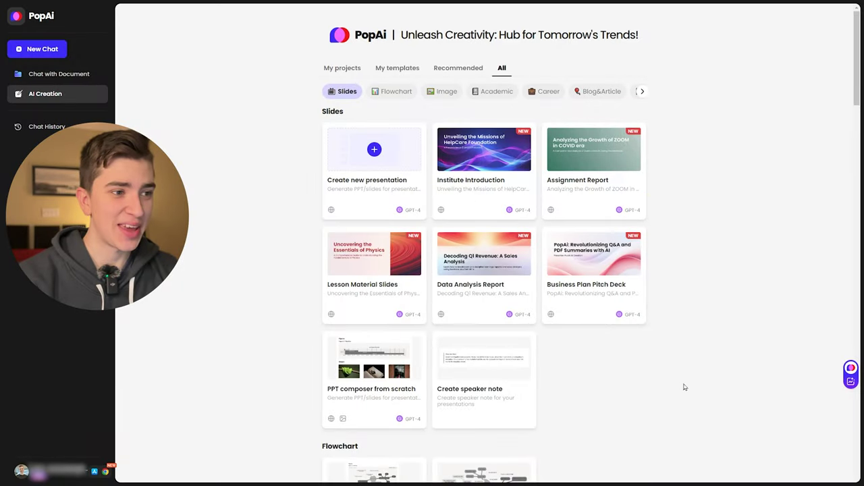
In PopAi's AI Creation, show the Flowchart templates and preview "Knowledge mindmap from paragraph".
click(410, 95)
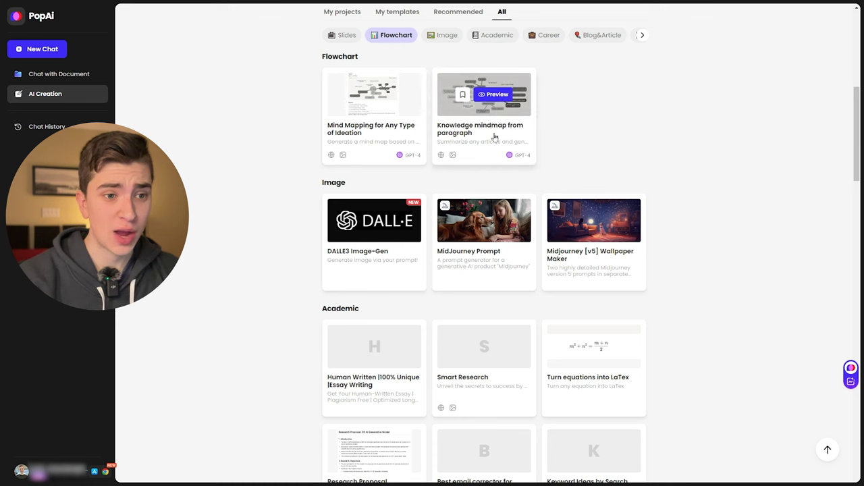
click(497, 94)
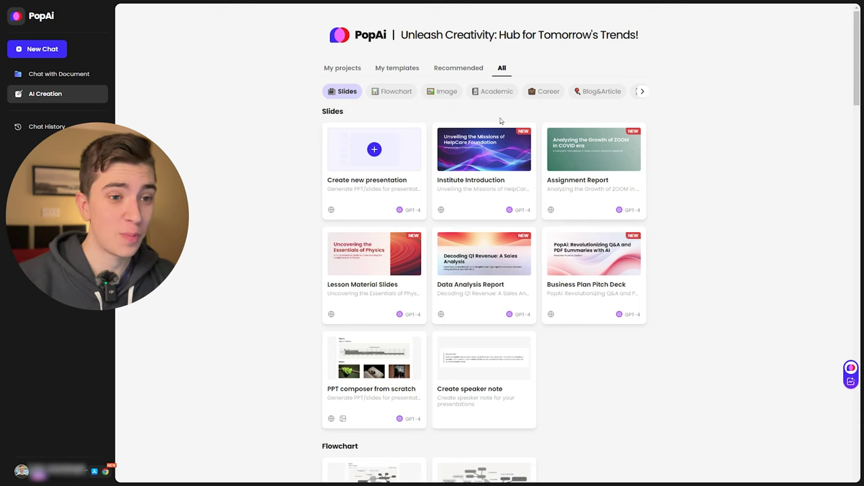
Look through the Academic templates in AI Creation, including Smart Research and "Best email corrector for professionals".
click(476, 92)
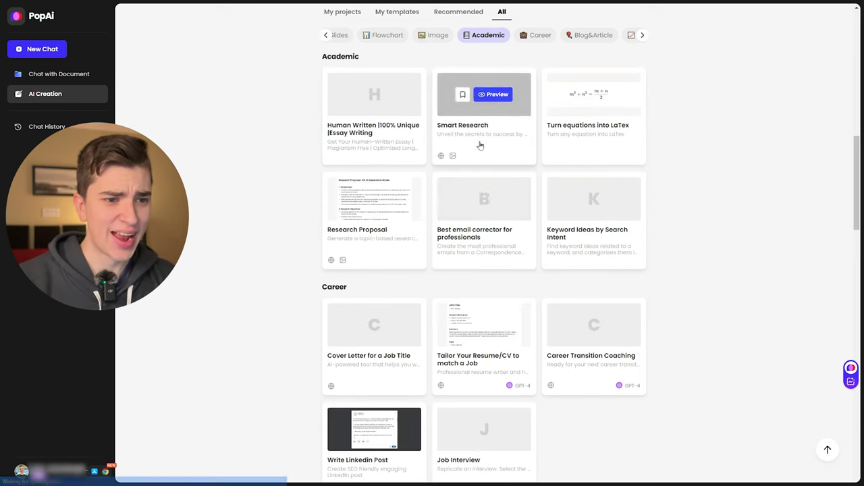
scroll(478, 169, down, 3)
scroll(350, 120, up, 2)
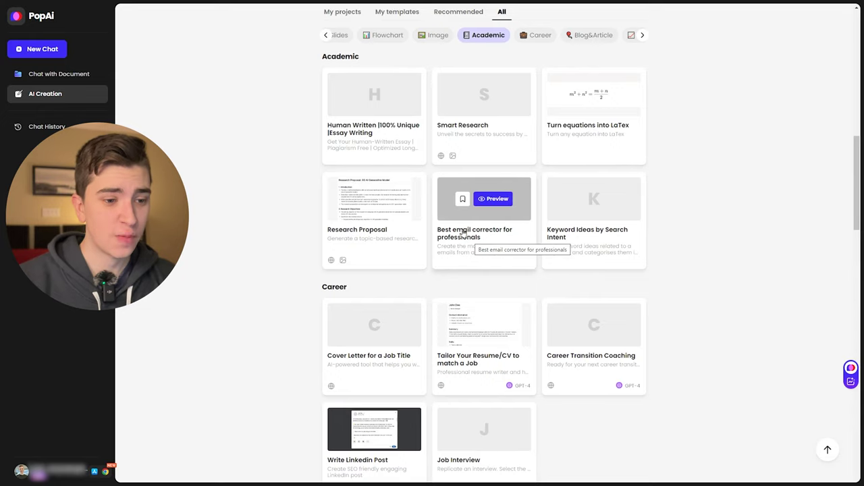
scroll(470, 240, up, 2)
Choose the Job Interview template among the Career templates and submit it with the job title "software engineer".
click(540, 35)
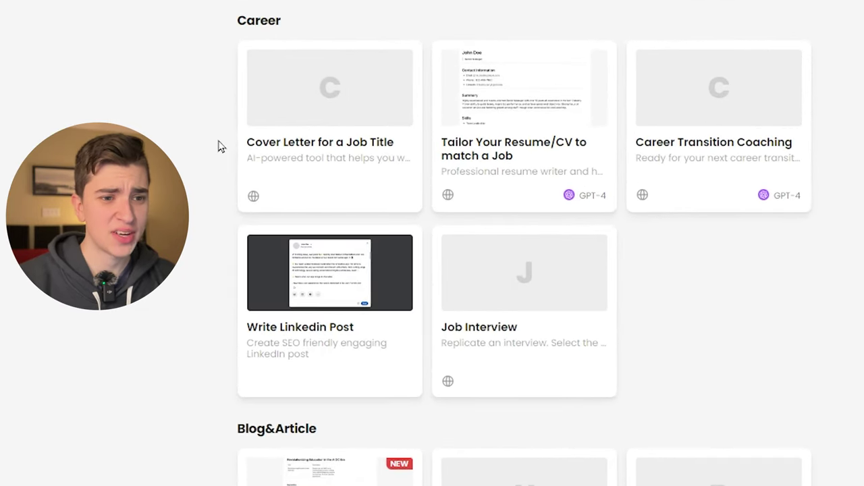
mouse_move(525, 182)
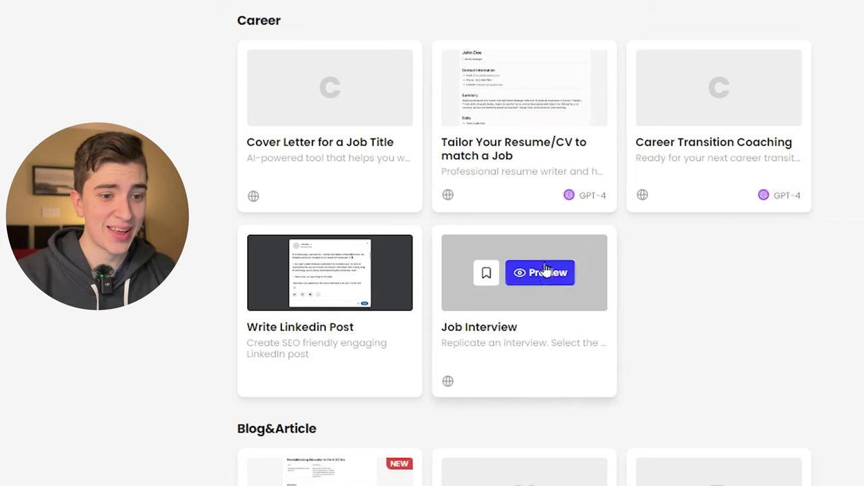
scroll(540, 306, down, 3)
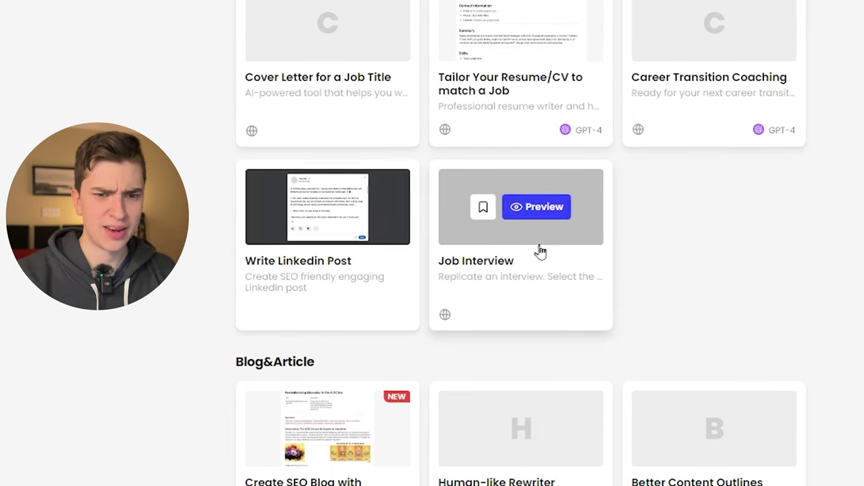
click(533, 227)
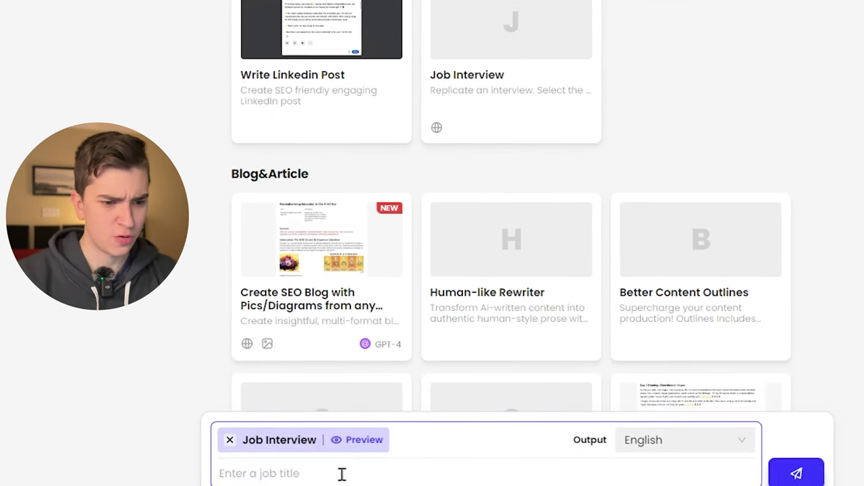
text(software engin)
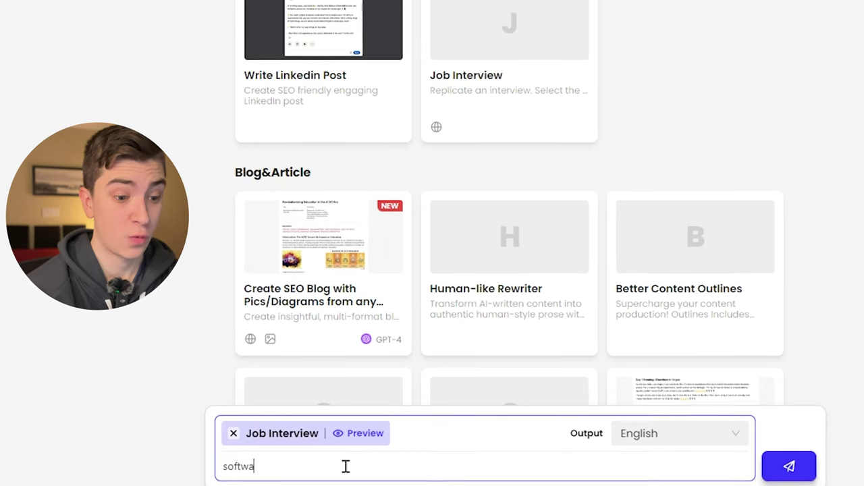
text(eer)
key(Return)
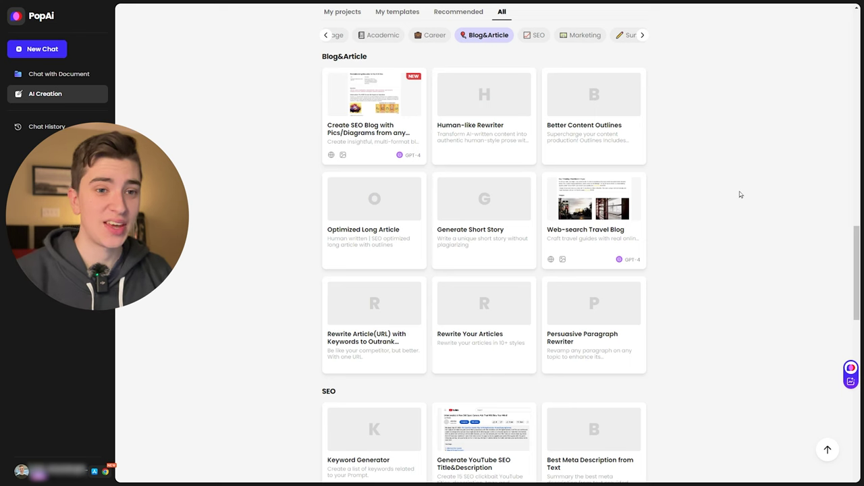
Show the SEO templates in AI Creation.
click(538, 40)
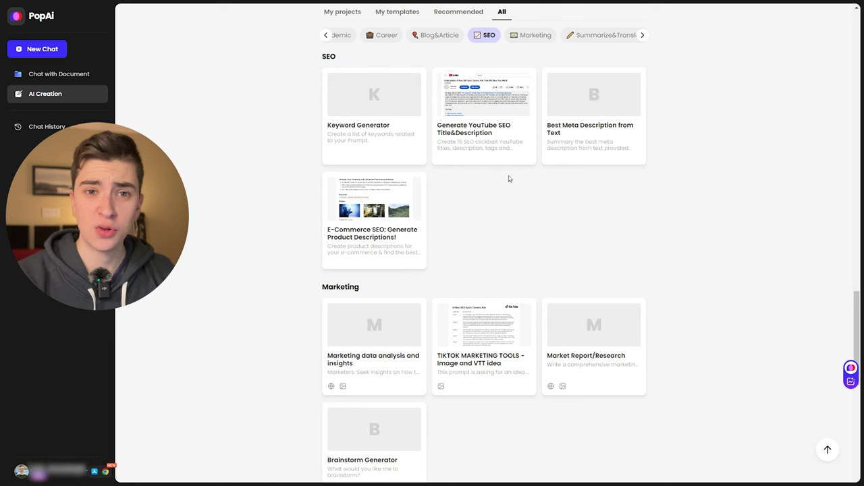
Look through the Marketing and the Summarize&Translate templates in AI Creation.
mouse_move(557, 162)
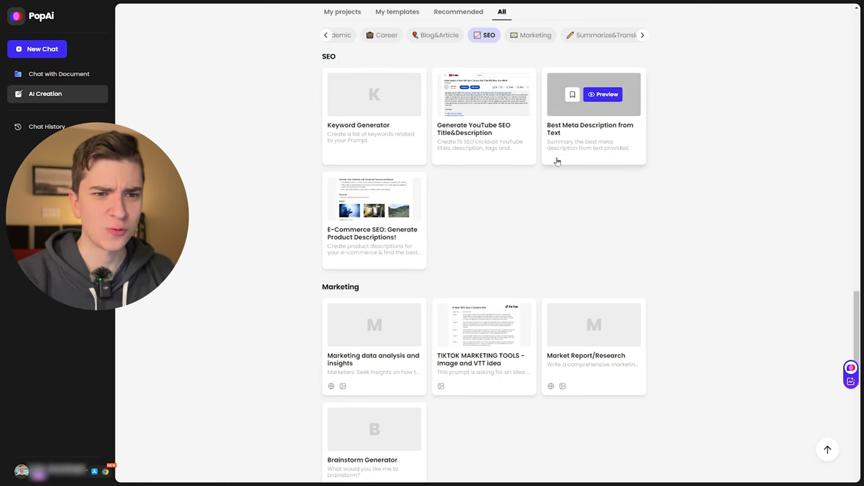
click(529, 35)
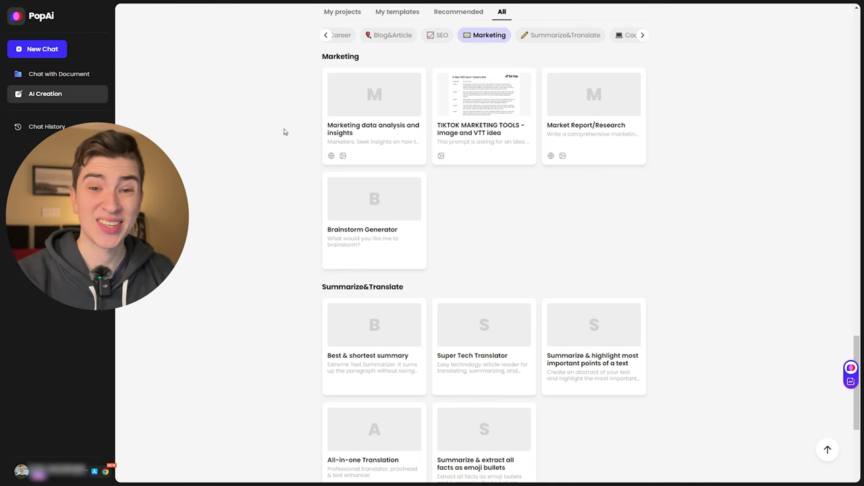
click(552, 36)
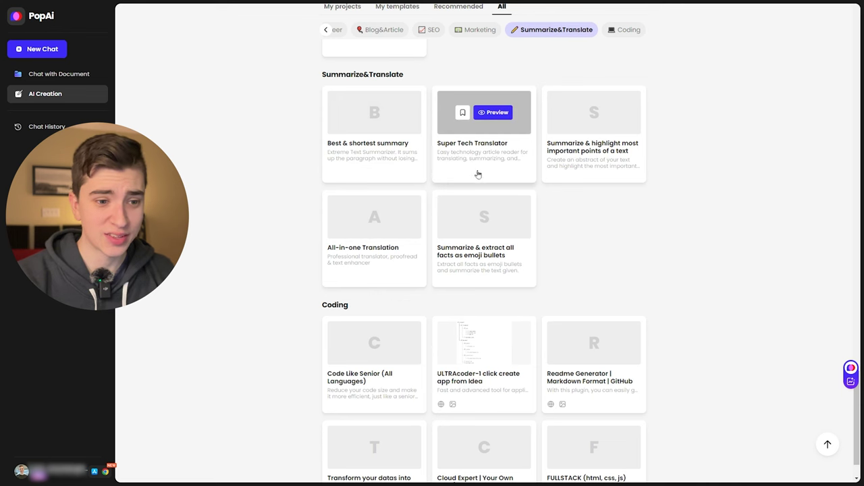
Submit the copied PHP code to the "Code Like Senior (All Languages)" template among the Coding templates and review the optimized code.
click(614, 31)
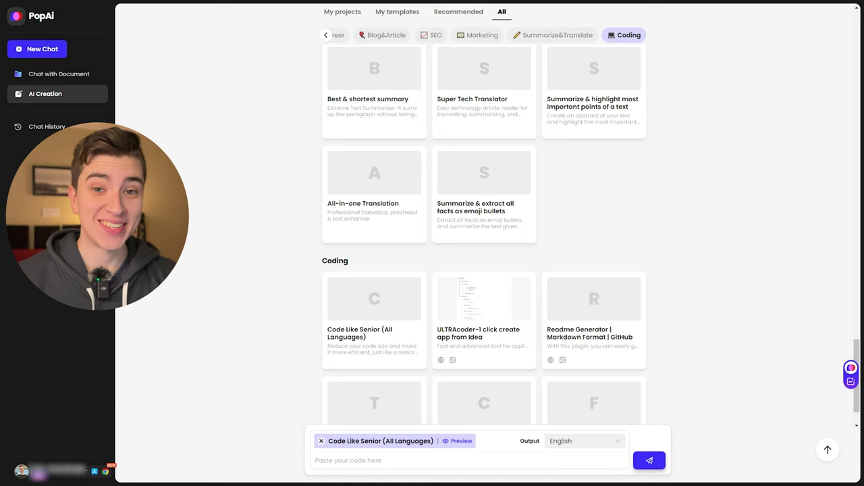
click(358, 462)
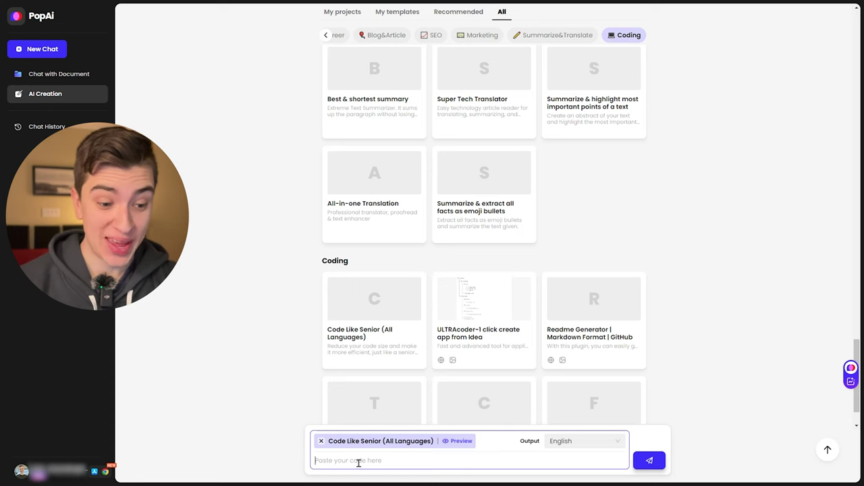
key(ctrl+v)
click(649, 460)
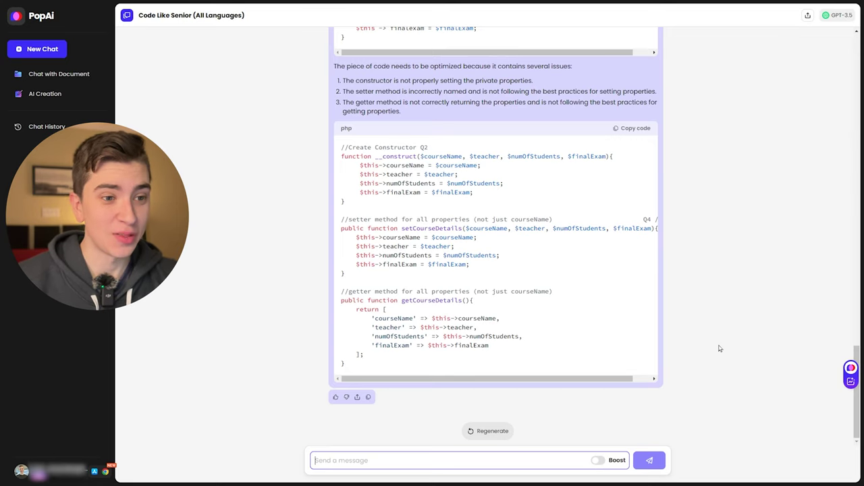
scroll(719, 348, up, 3)
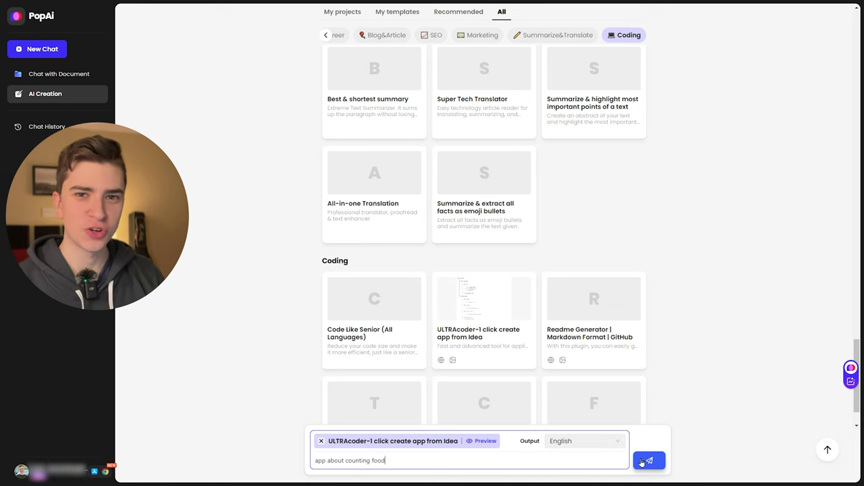
Submit "app about counting food" to the "ULTRAcoder-1 click create app from Idea" template and auto enrich the full text of the answer.
click(641, 462)
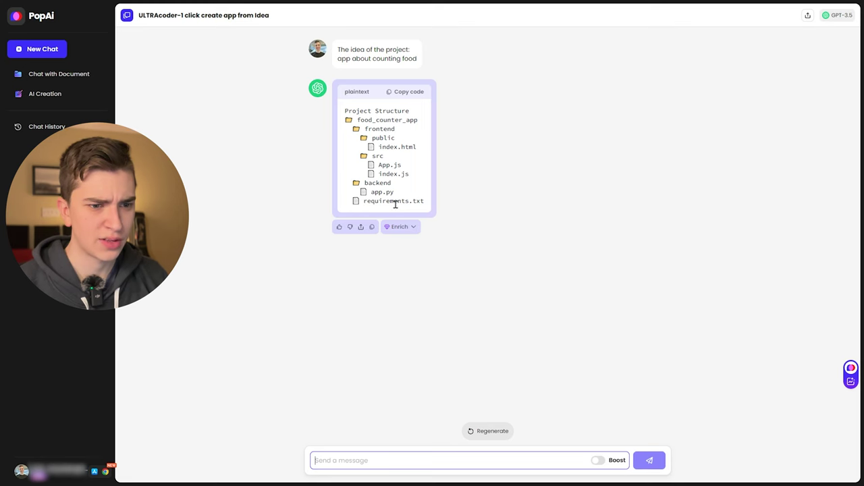
click(412, 228)
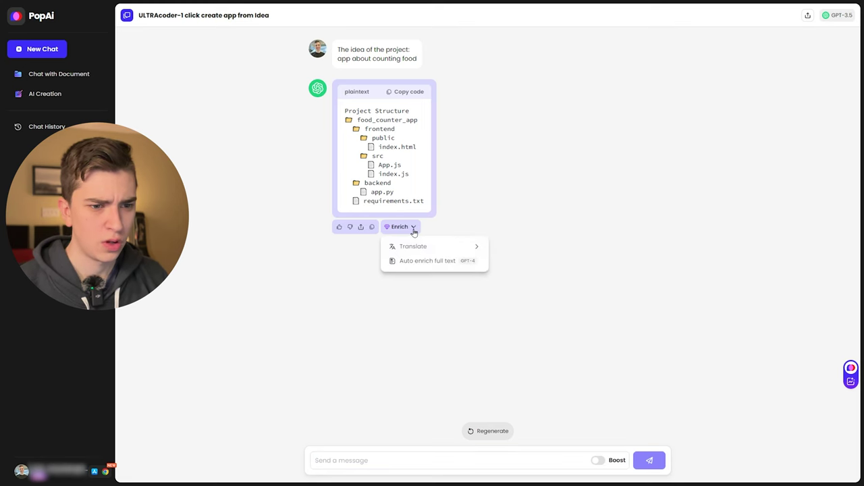
click(450, 266)
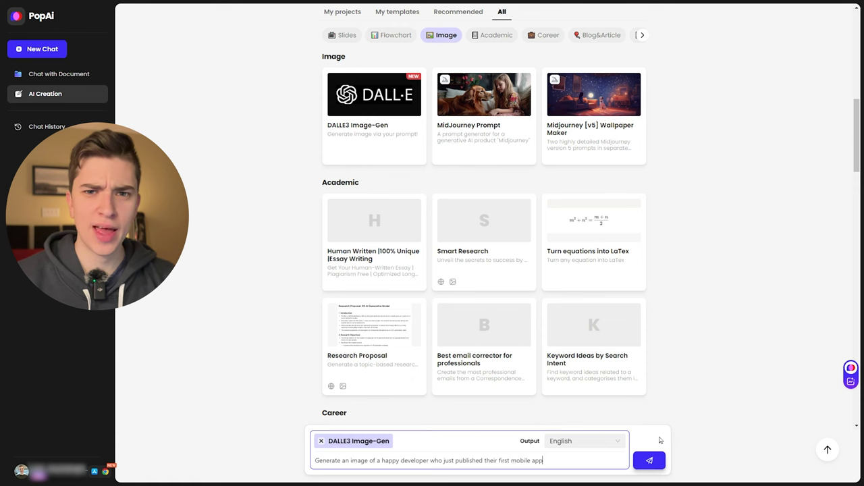
Submit the DALLE3 Image-Gen prompt "Generate an image of a happy developer who just published their first mobile app".
click(649, 462)
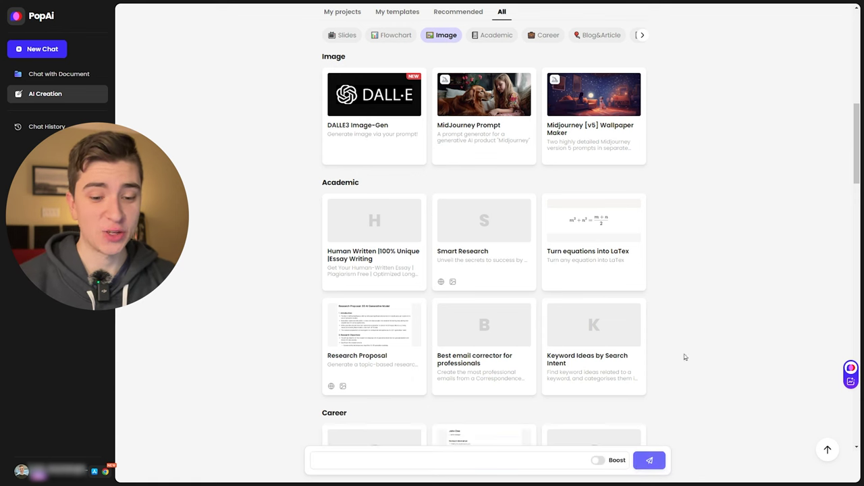